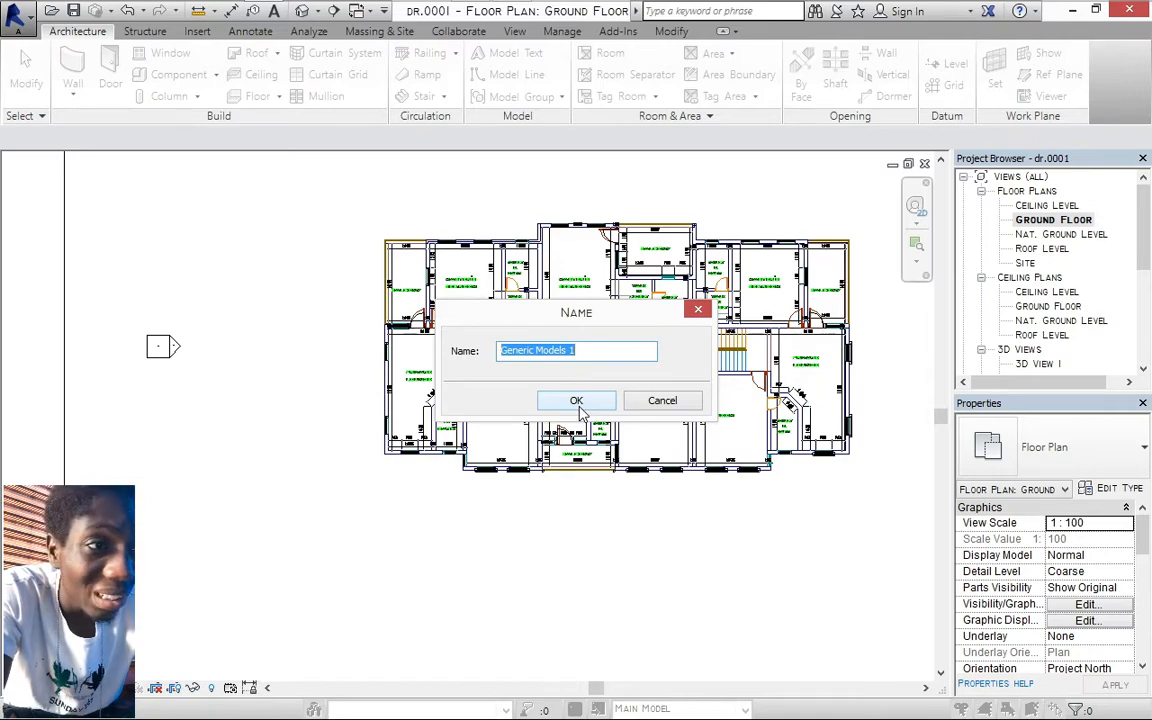
Name the in-place model Generic Models 1 and start a sweep with a sketched path, keeping the Ground Floor work plane
left_click(577, 405)
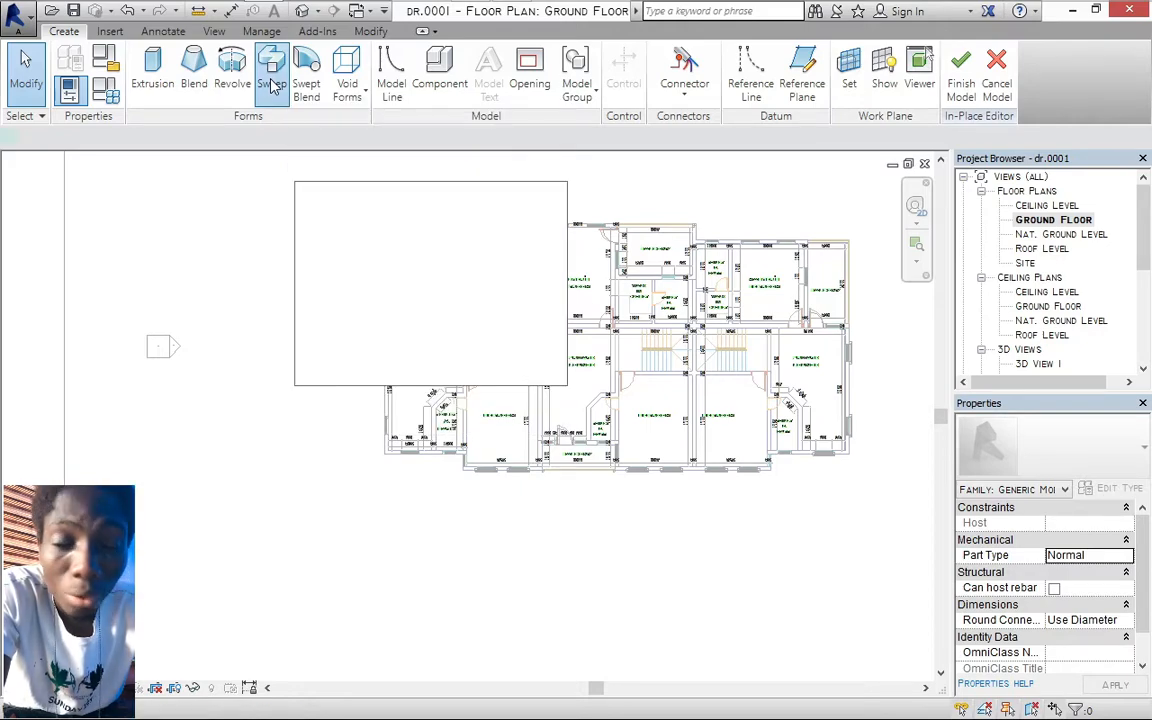
left_click(272, 78)
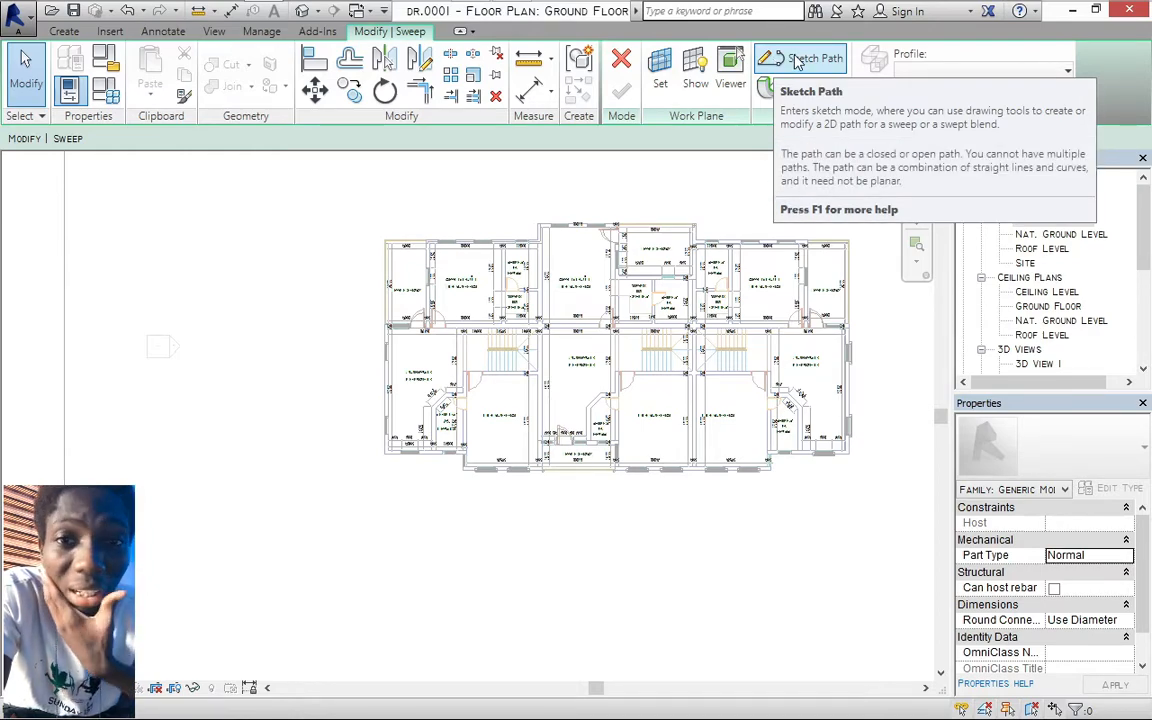
left_click(797, 62)
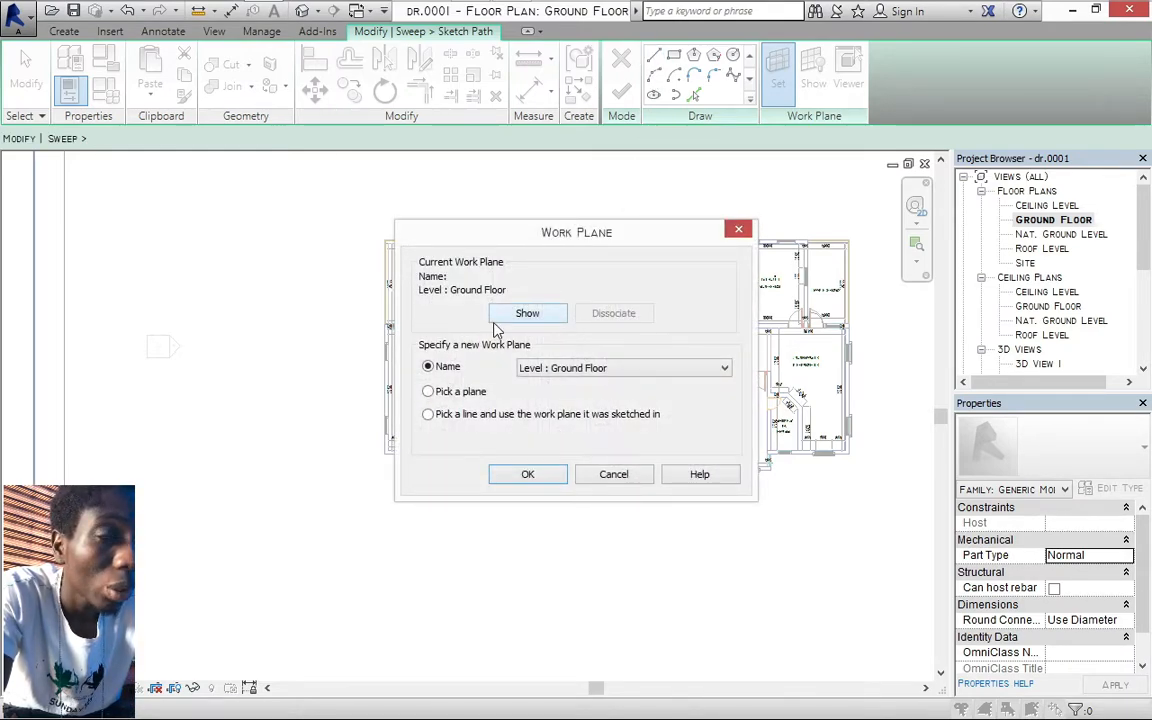
left_click(739, 231)
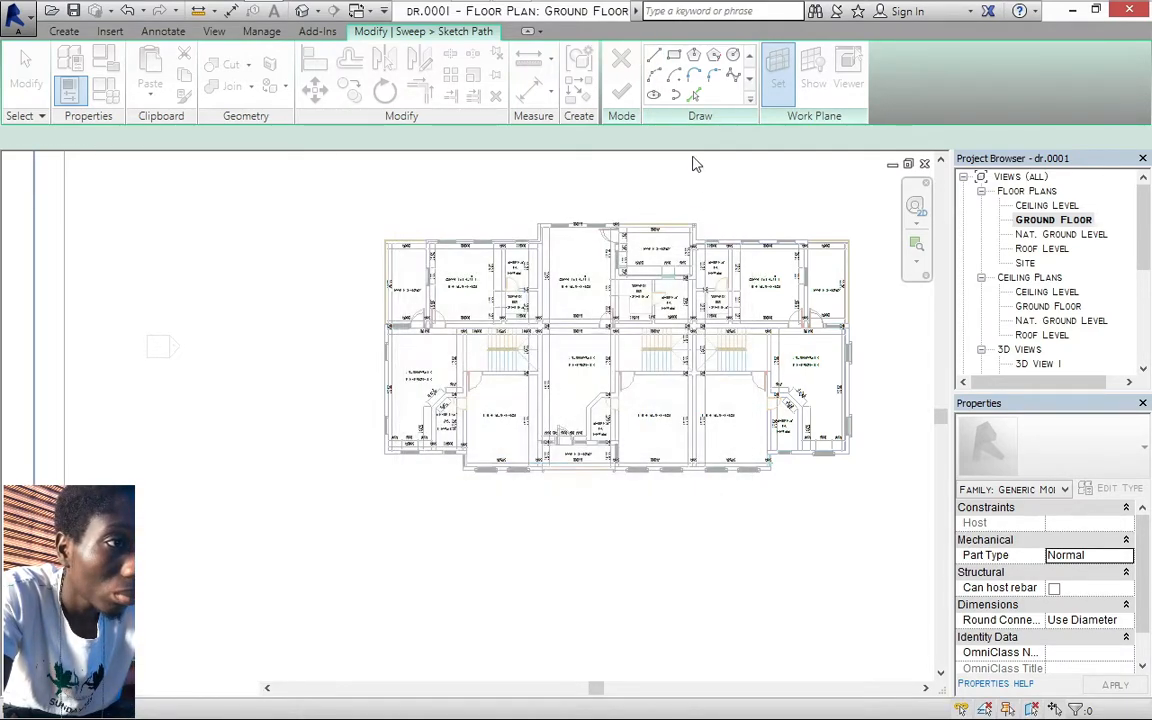
Sketch the first path line about 8575 mm along the outer face of the plan's upper-left wall, starting at the balcony's outer corner
left_click(653, 53)
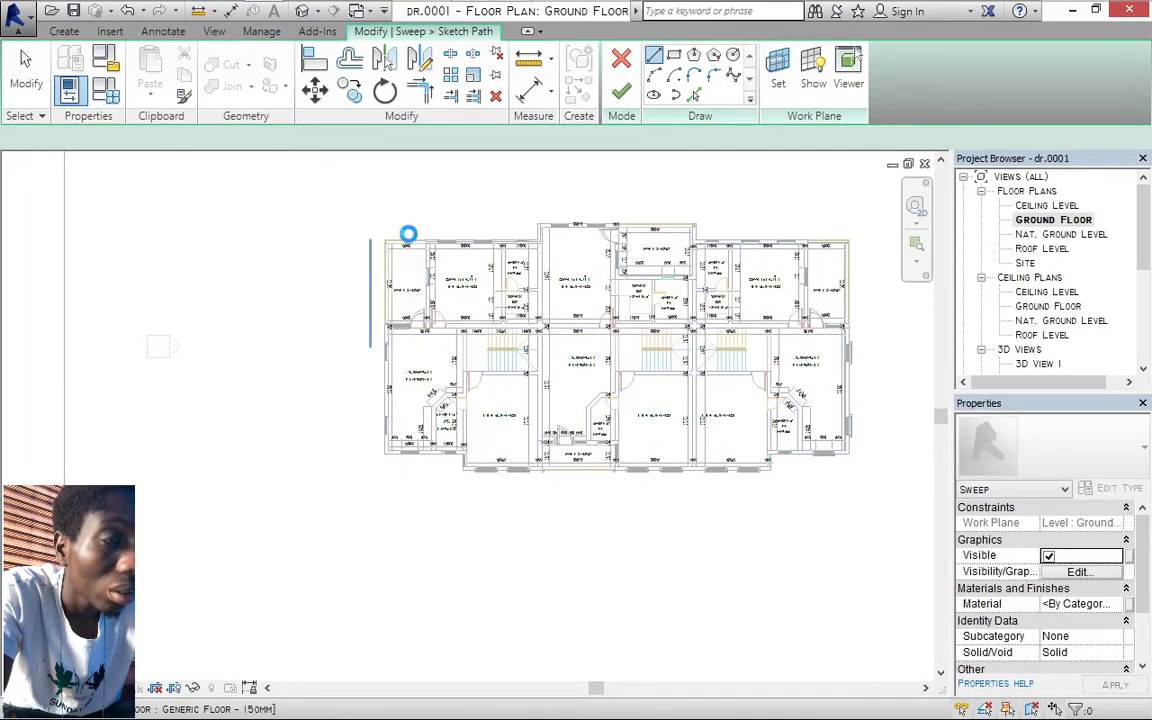
scroll(380, 226, "up", 6)
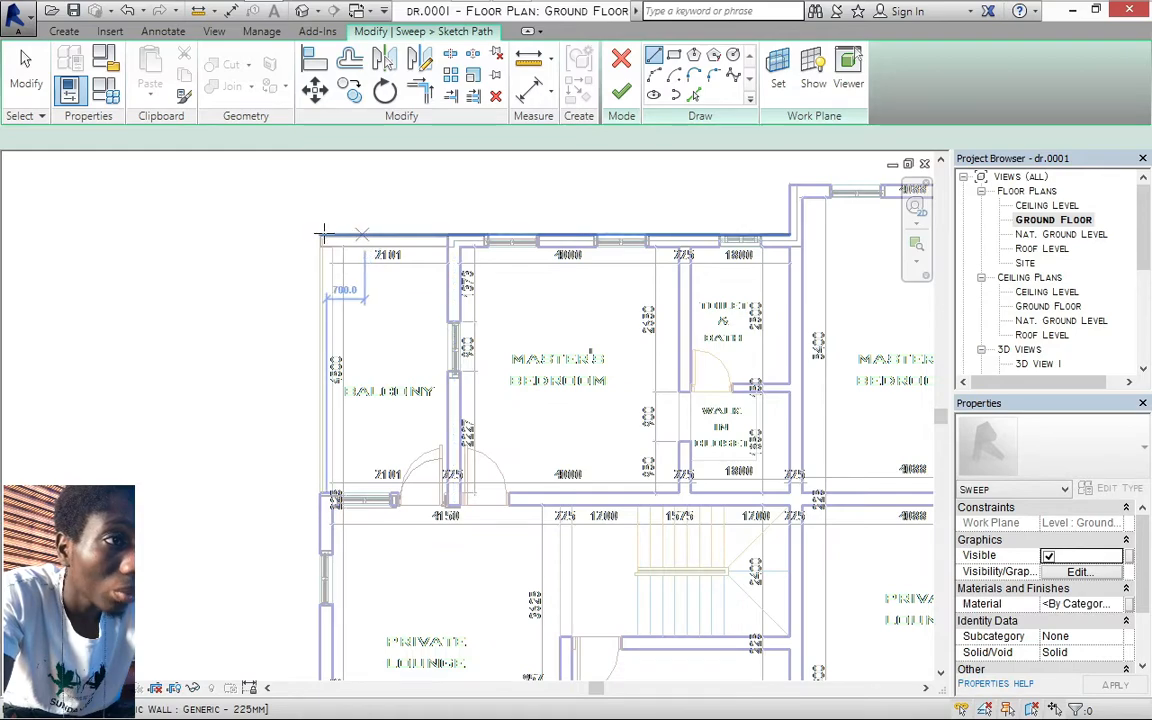
left_click(320, 234)
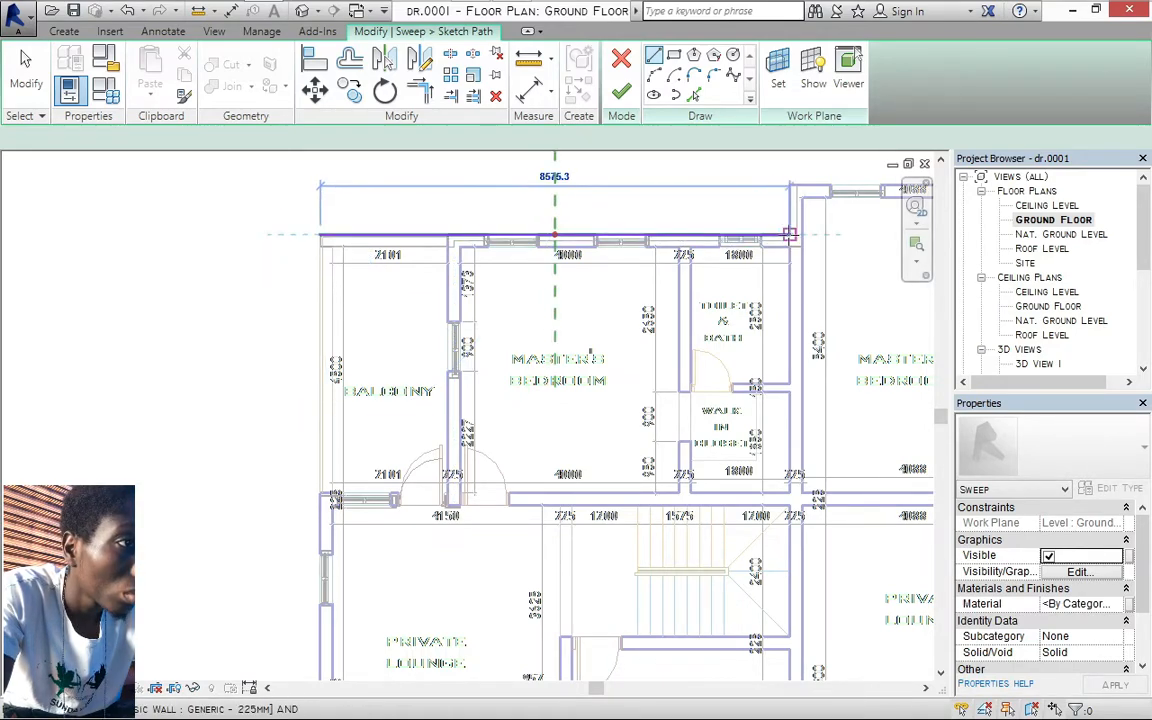
left_click(789, 234)
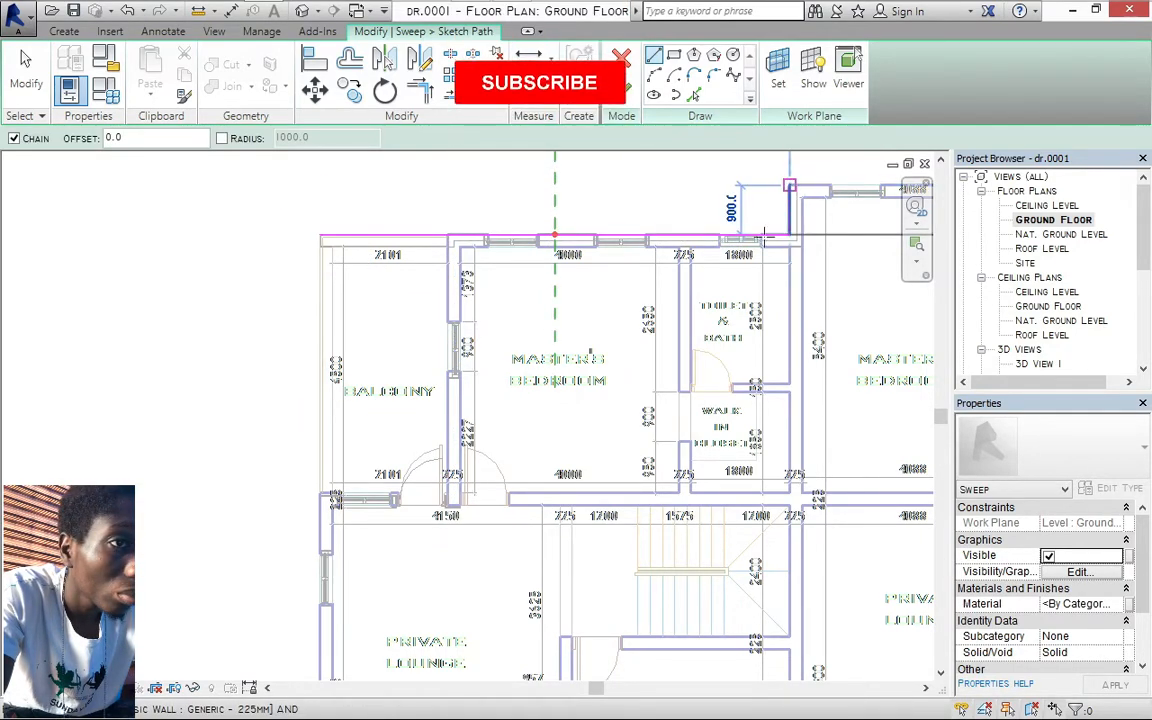
Continue the path up the 900 mm offset and along the projecting central upper wall to its outer right corner
scroll(752, 288, "down", 2)
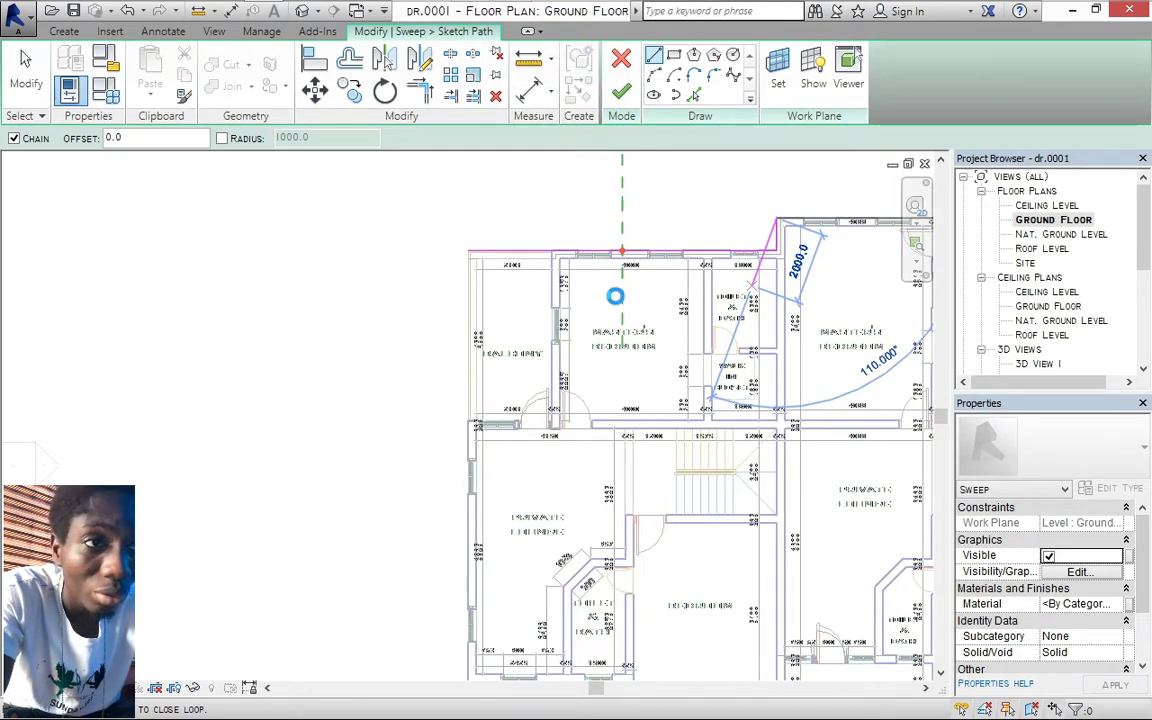
middle_click_drag(615, 297, 629, 310)
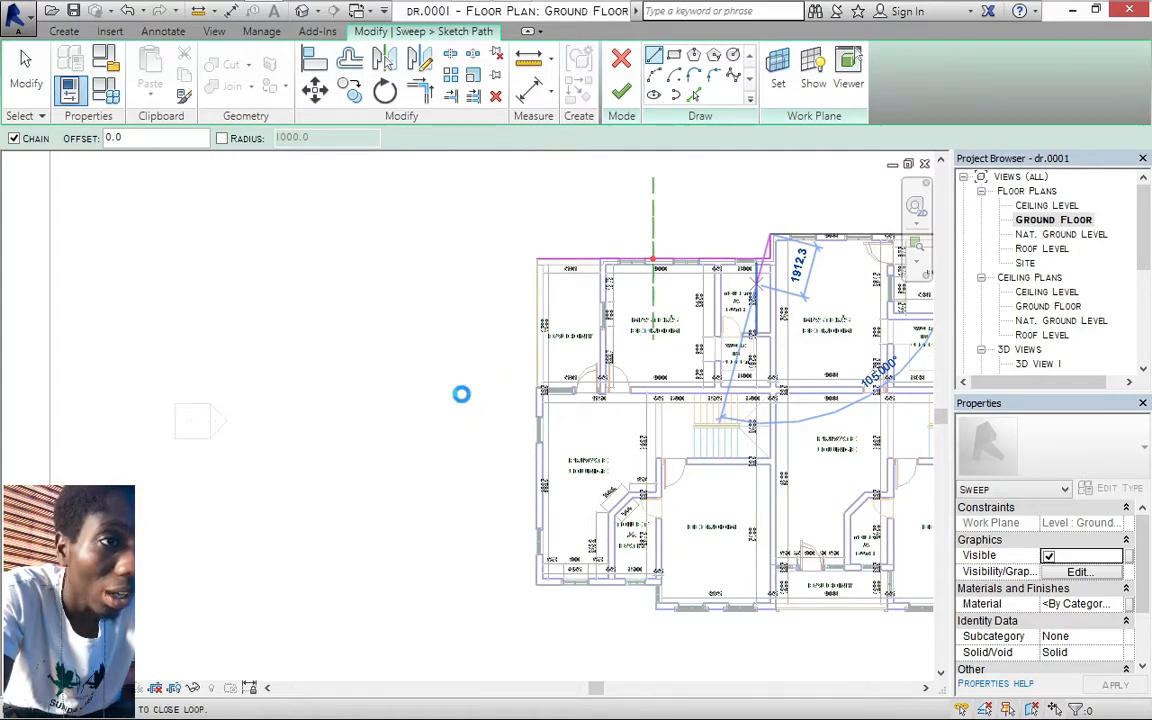
middle_click_drag(461, 394, 475, 408)
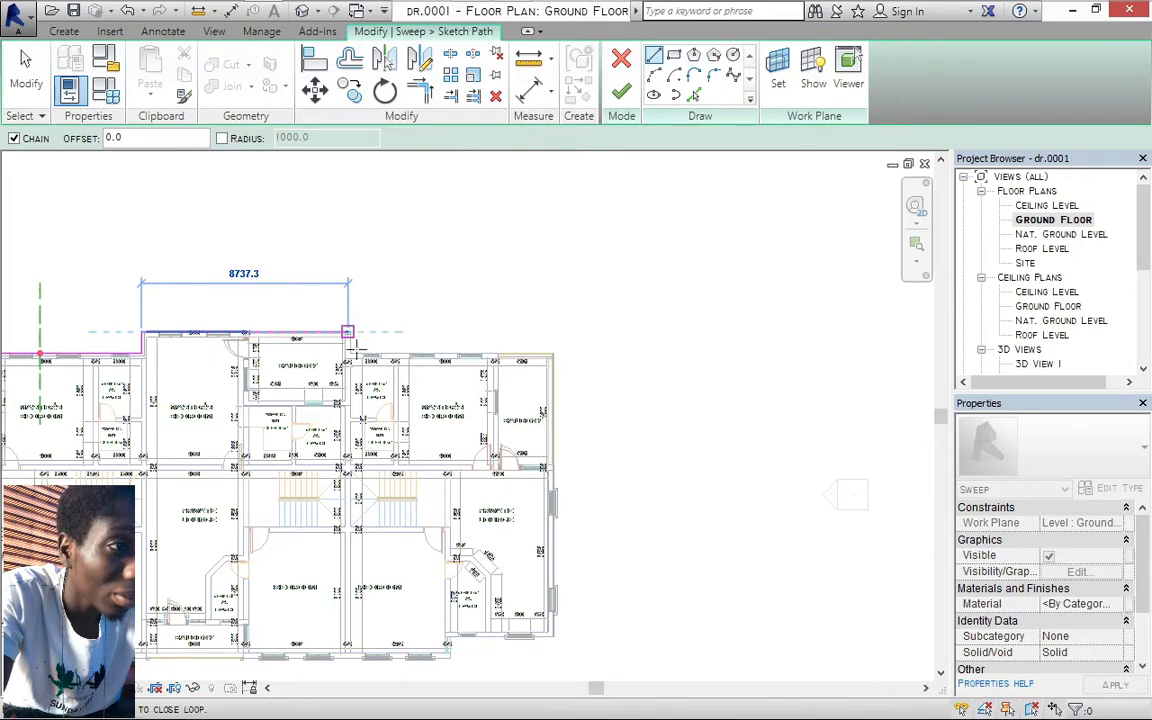
left_click(348, 330)
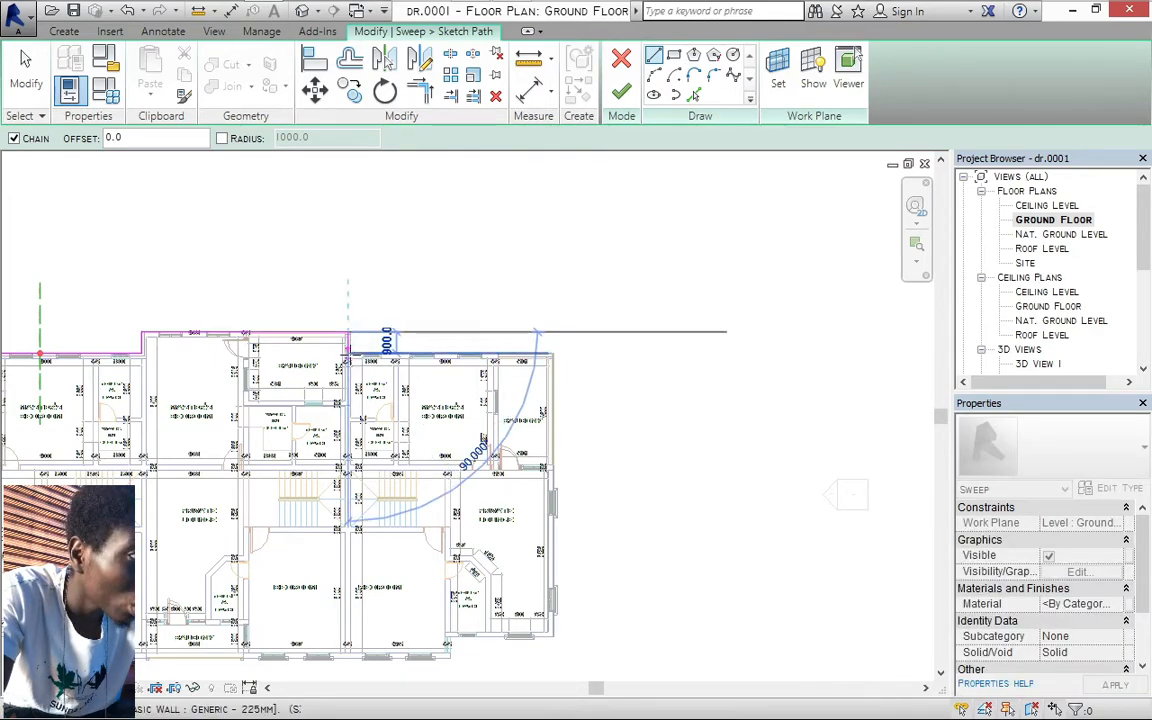
scroll(341, 330, "up", 2)
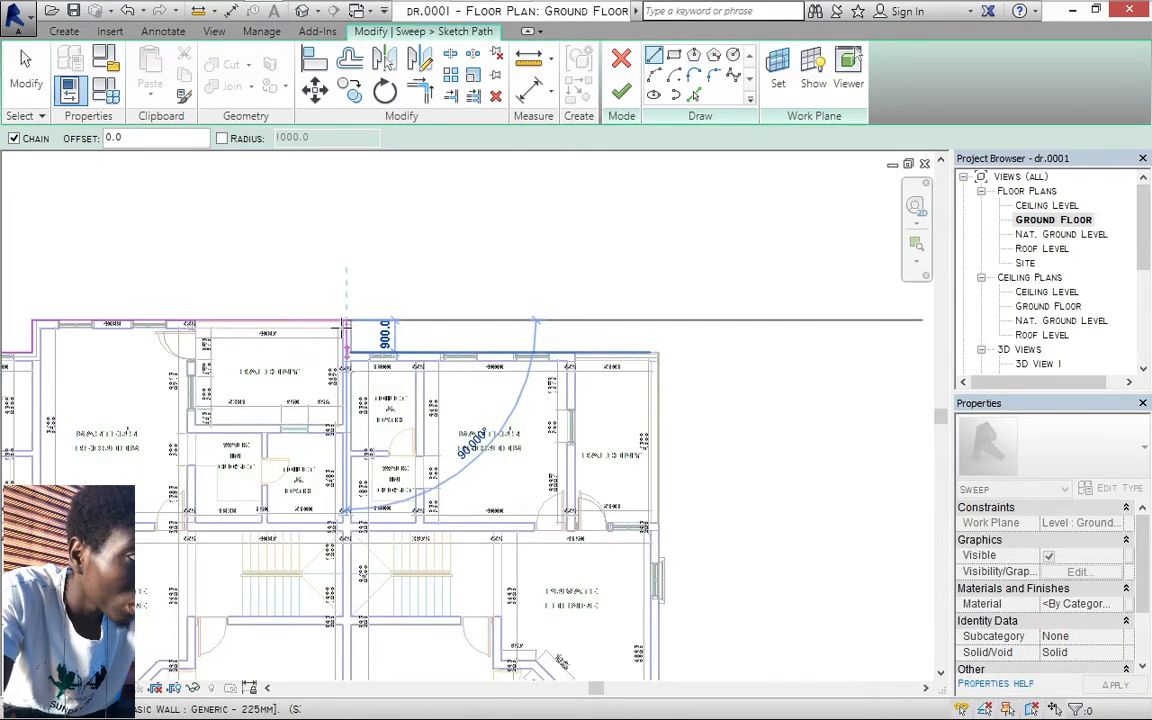
scroll(343, 325, "up", 3)
key("Escape")
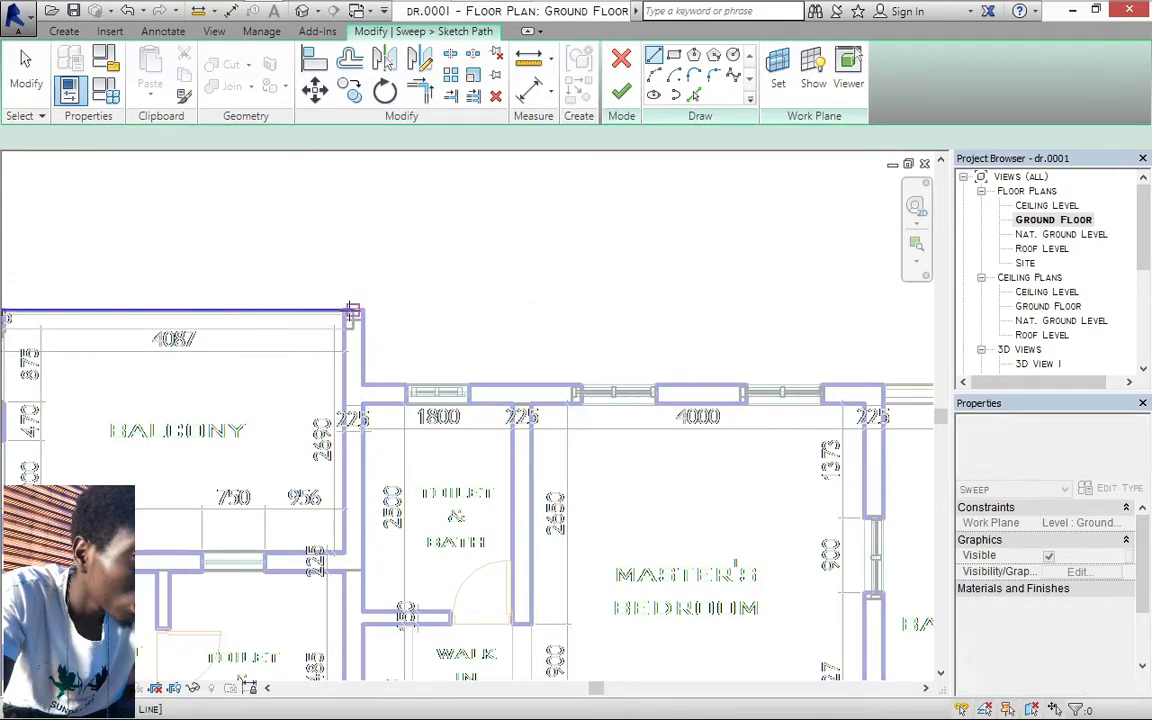
left_click(352, 312)
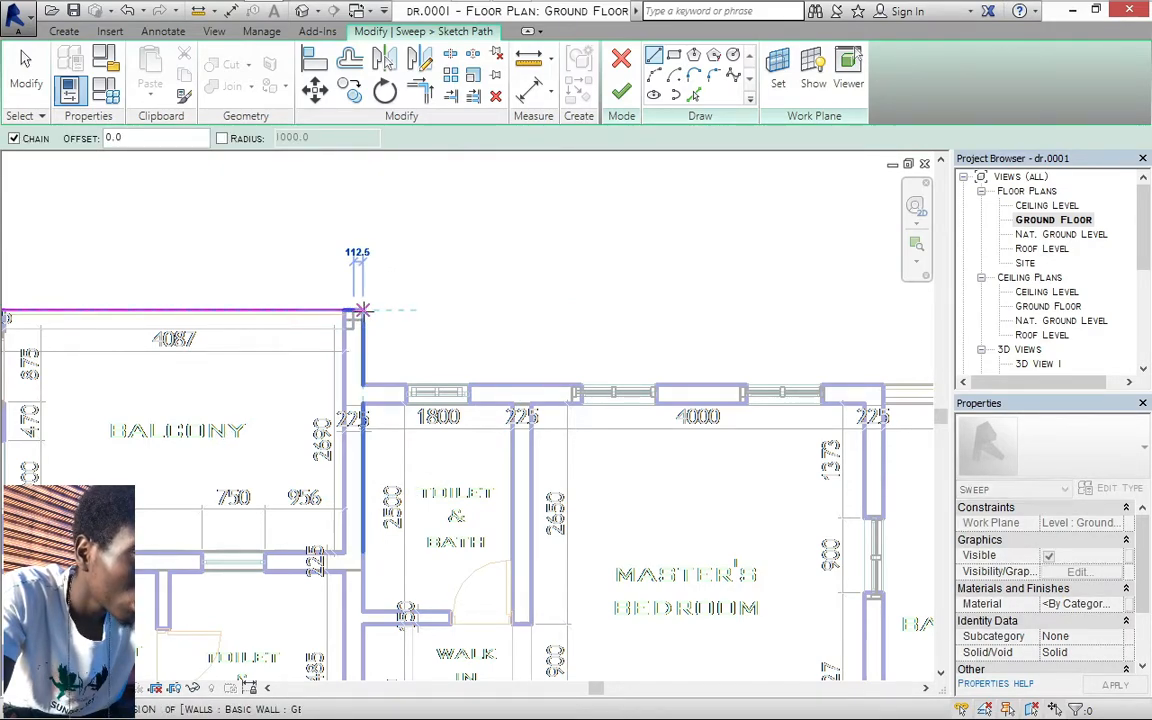
left_click(362, 311)
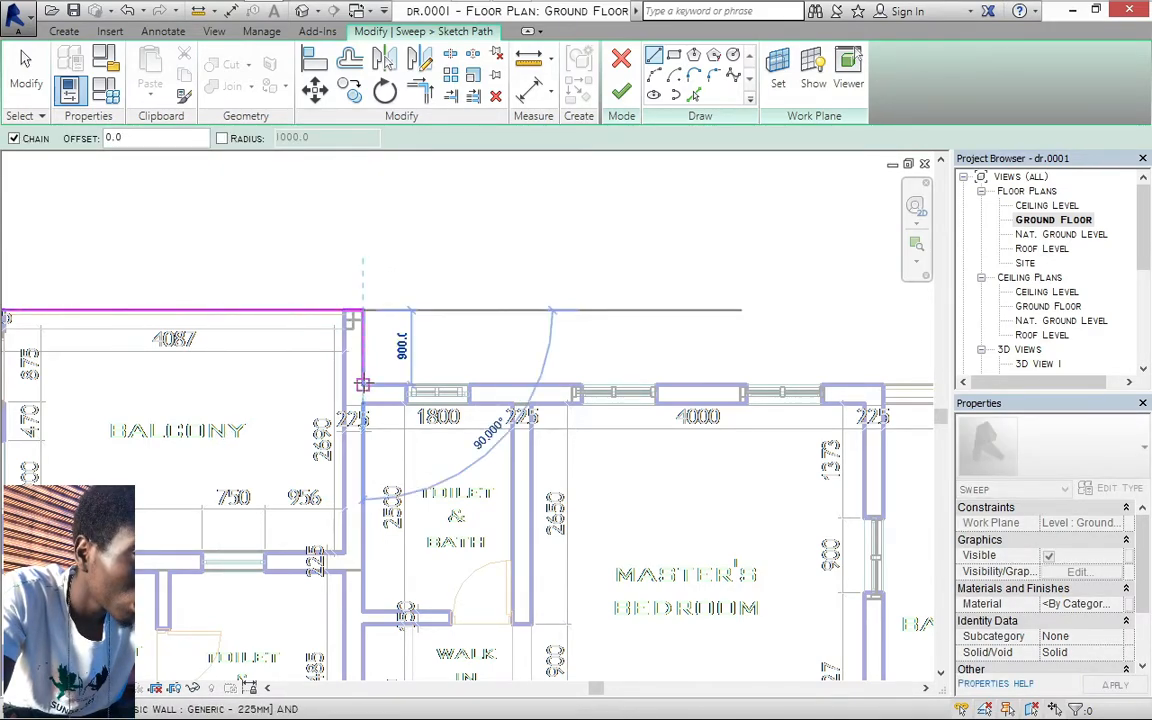
Continue the path 900 mm down and along the upper-right wall to the balcony's outer corner
scroll(362, 384, "down", 1)
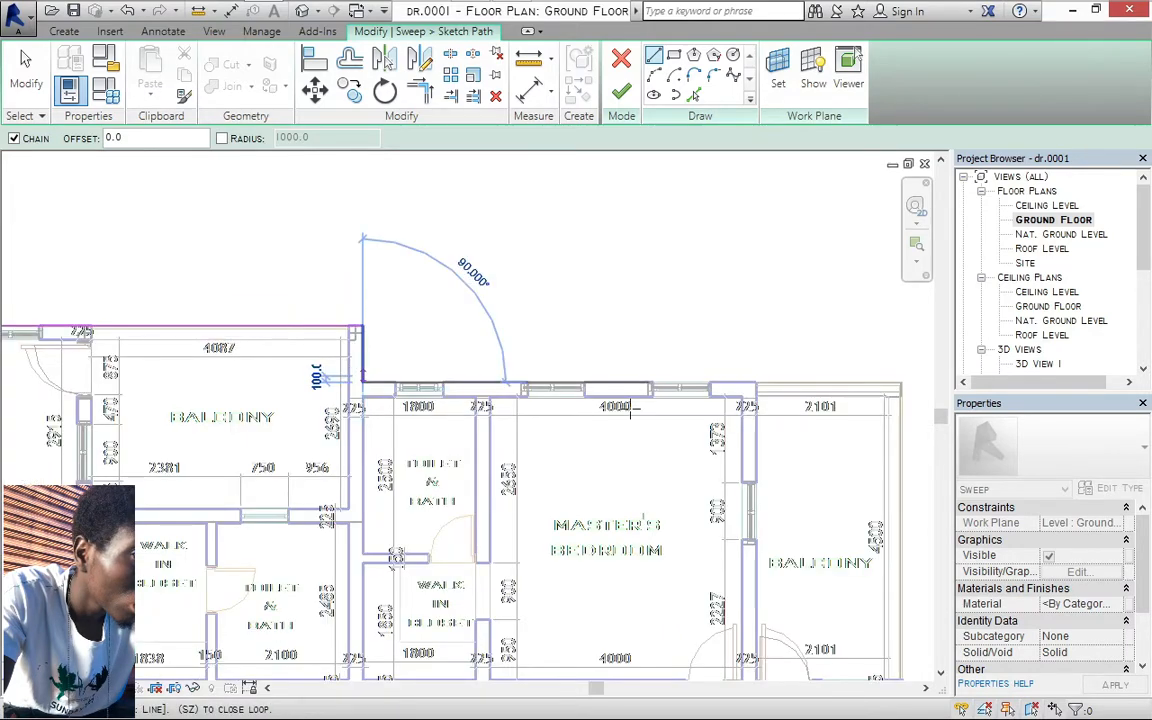
scroll(362, 379, "down", 3)
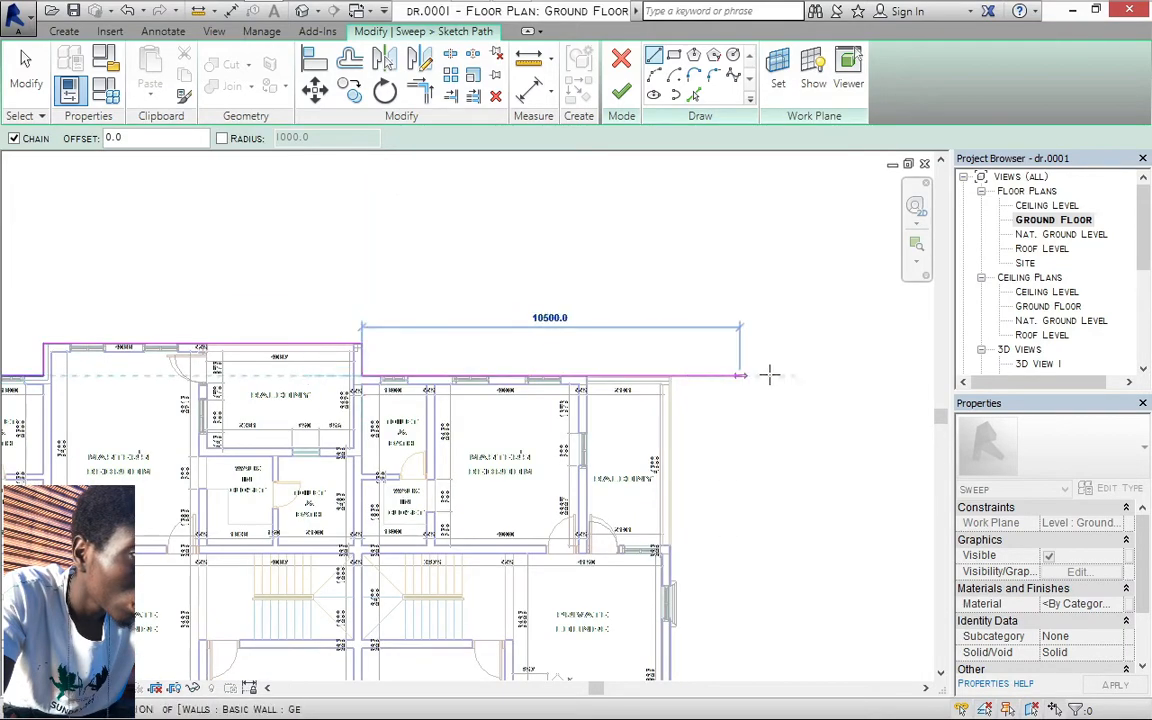
left_click(680, 368)
Trace the path 12000 mm down the right side of the building, about 4343 mm along the lower-right wall and 900 mm outward
scroll(680, 369, "down", 2)
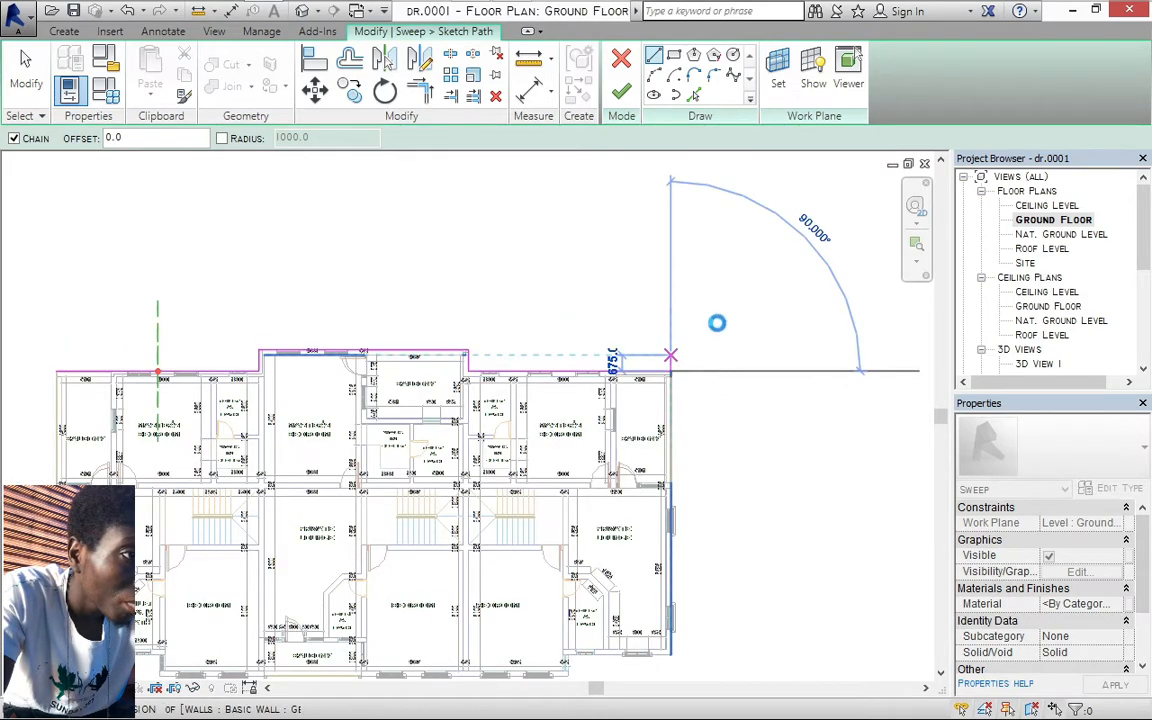
scroll(750, 306, "down", 2)
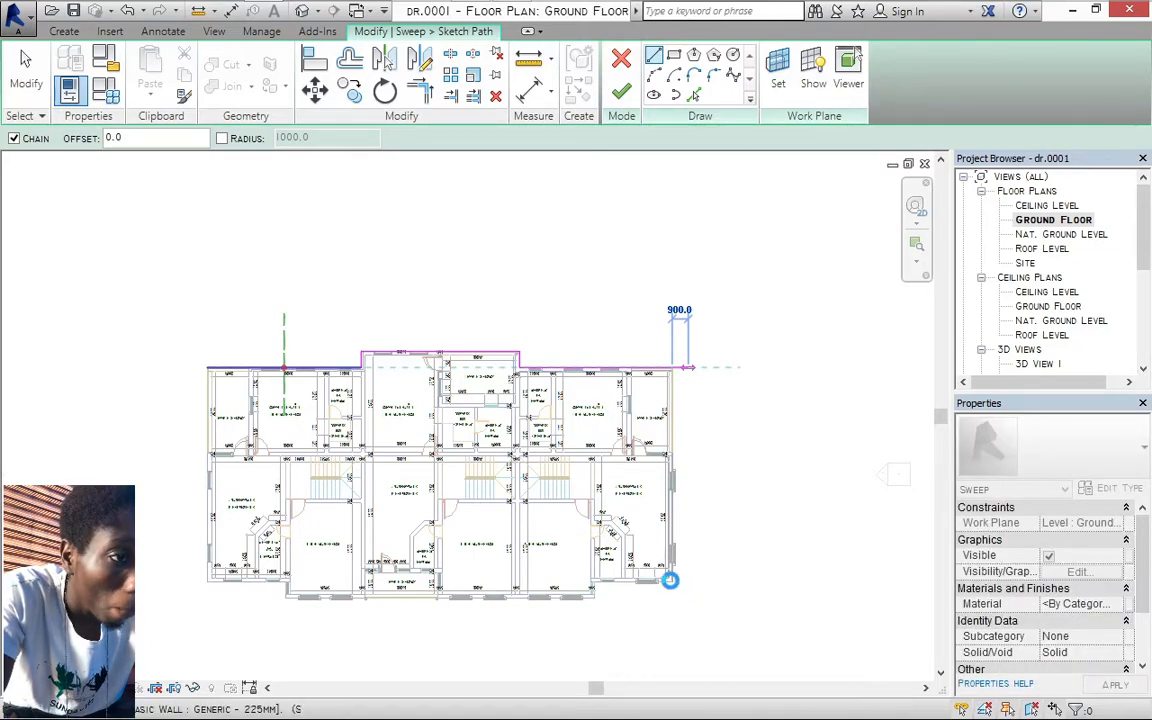
middle_click_drag(658, 569, 716, 502)
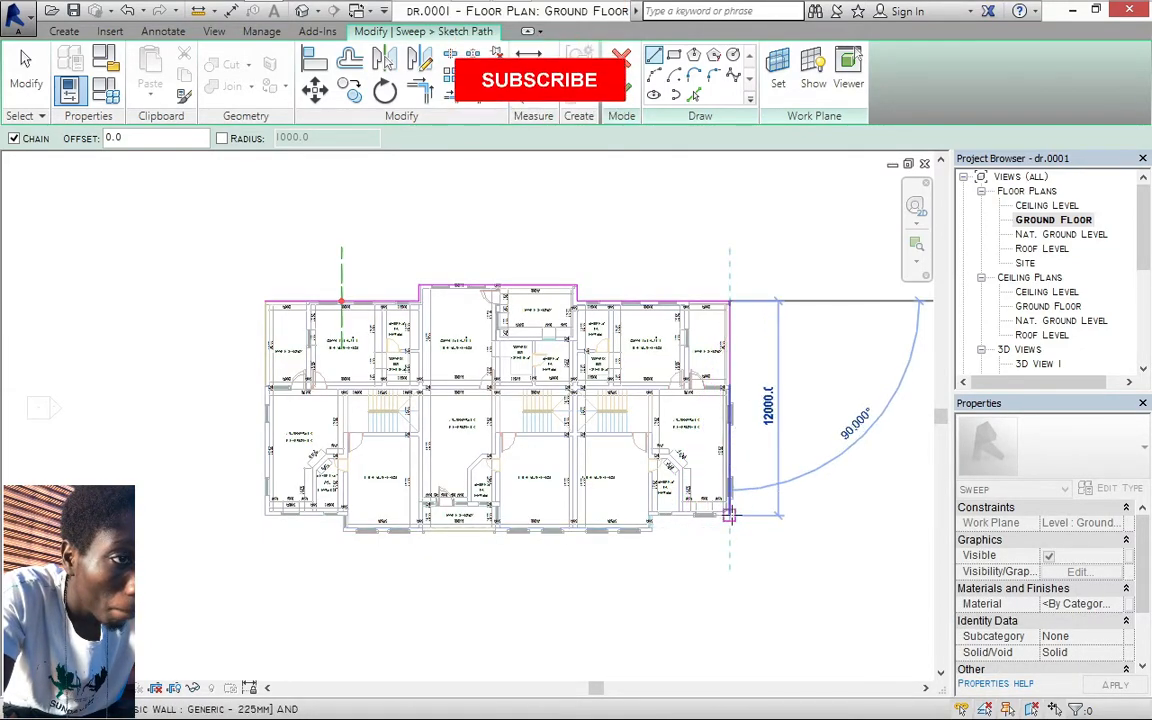
left_click(729, 515)
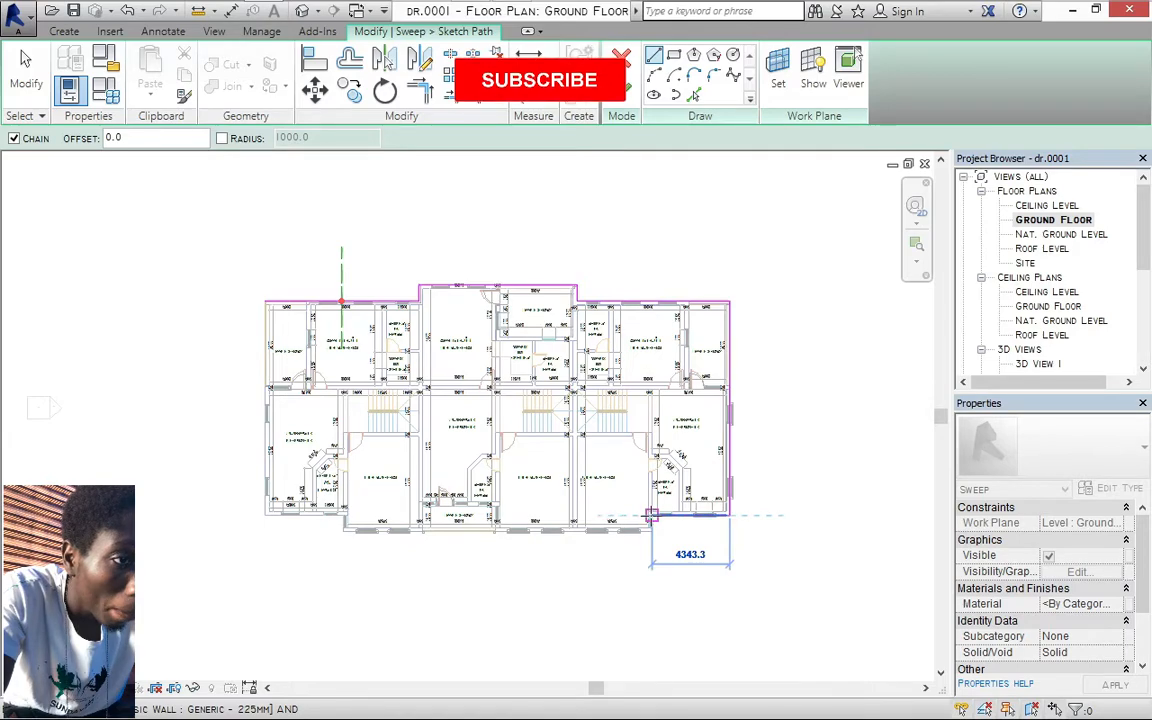
left_click(651, 515)
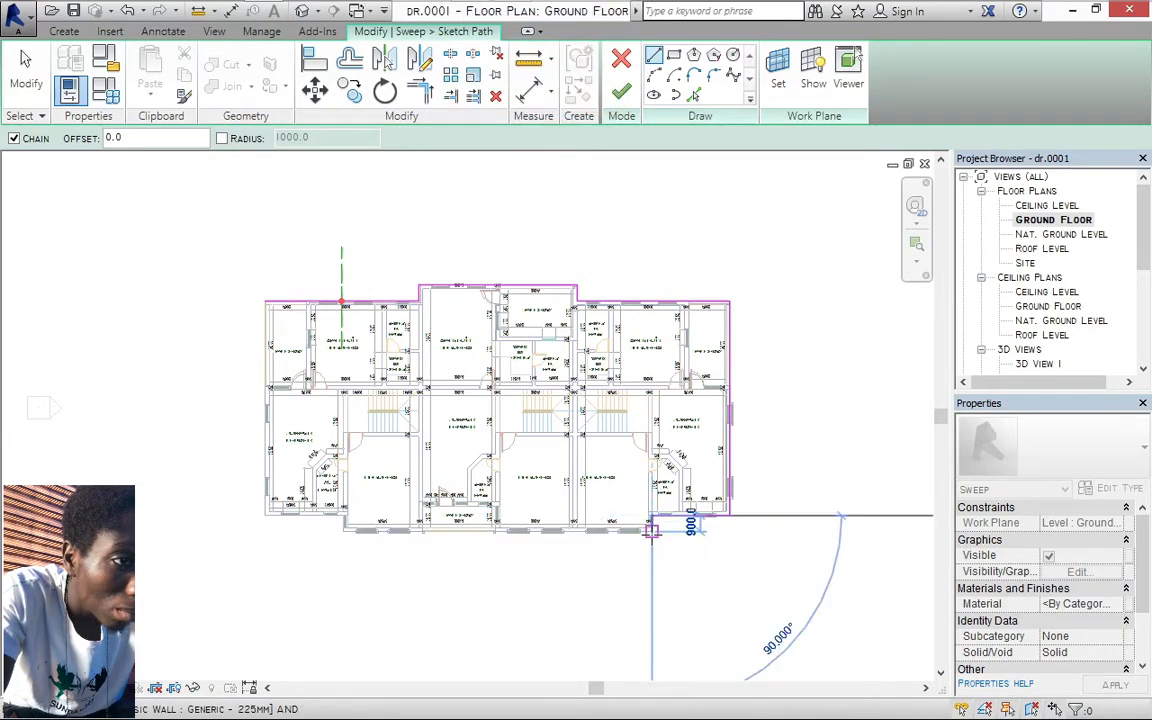
left_click(651, 530)
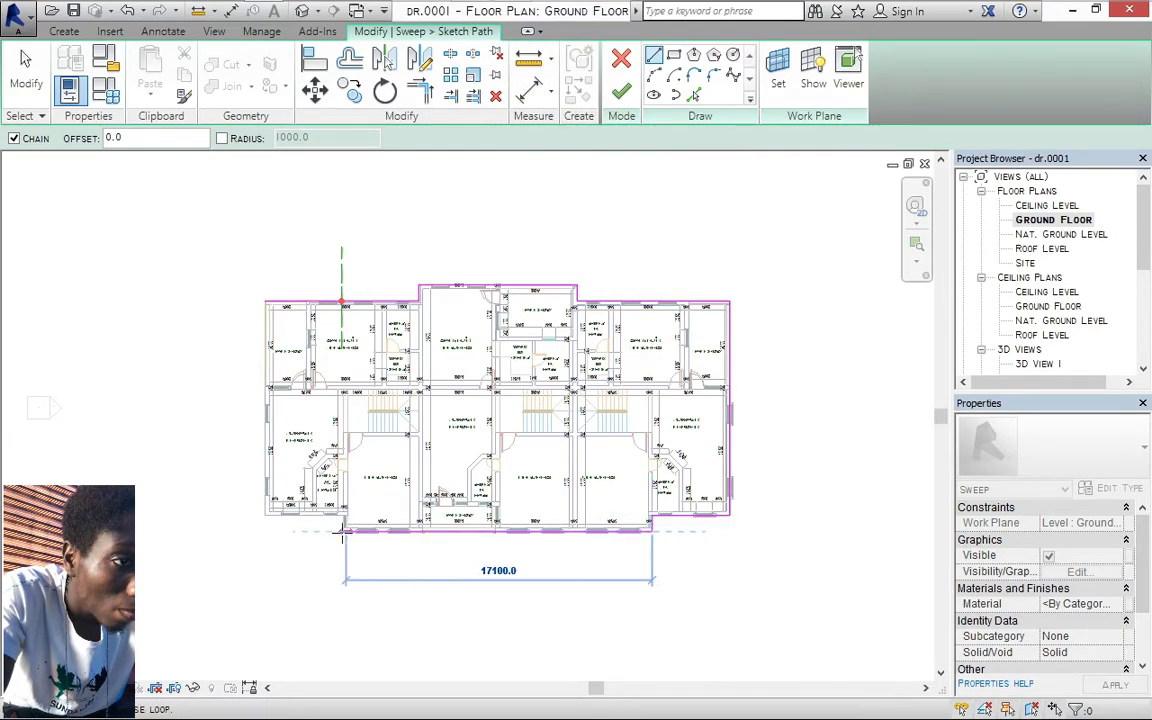
Trace the path about 17100 mm along the central lower wall and 900 mm back up to the recessed lower-left wall
left_click(342, 530)
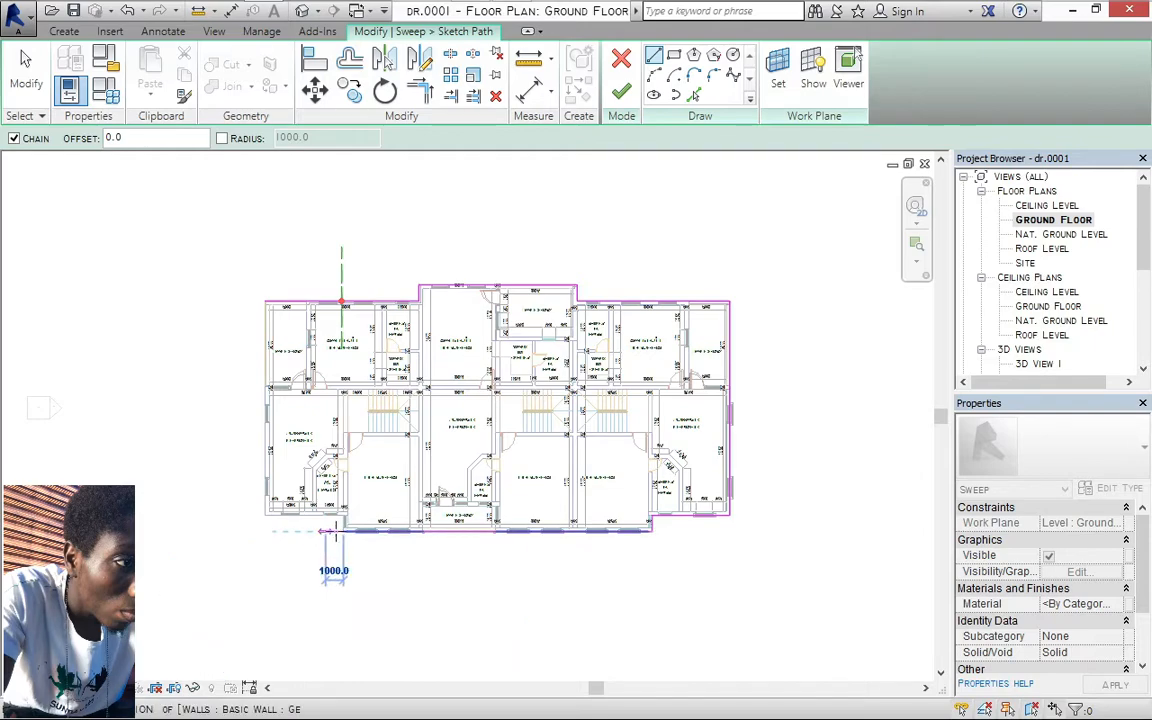
scroll(330, 530, "up", 5)
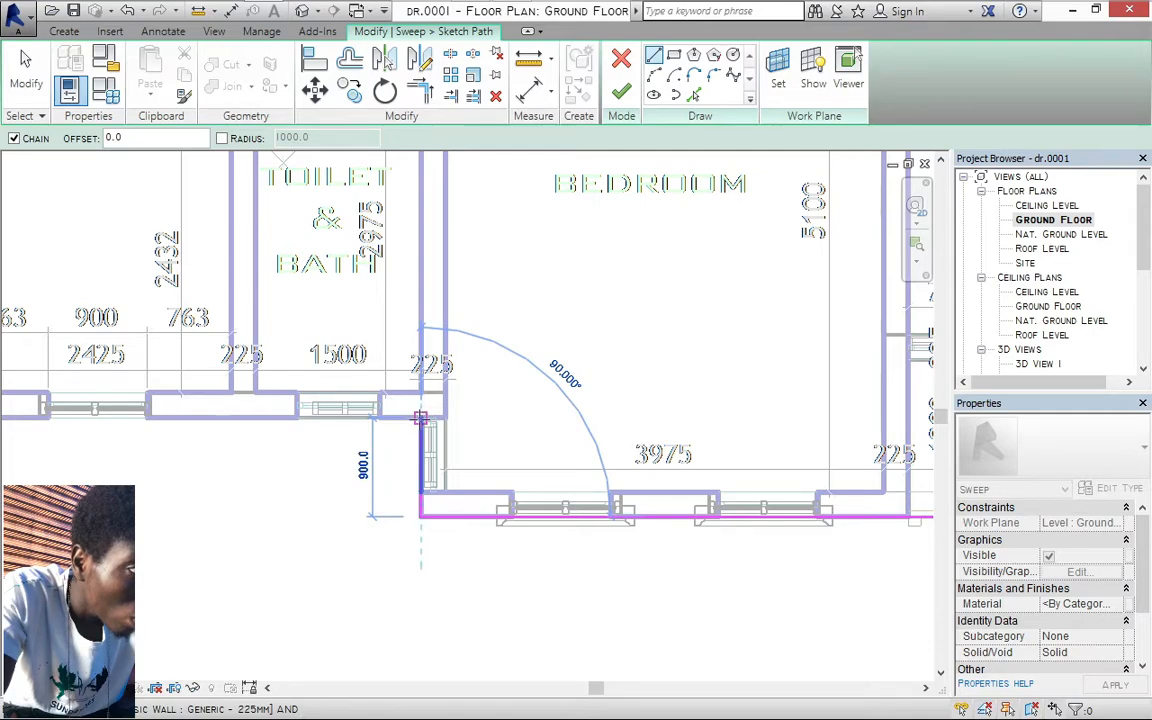
scroll(420, 418, "down", 2)
scroll(420, 418, "down", 3)
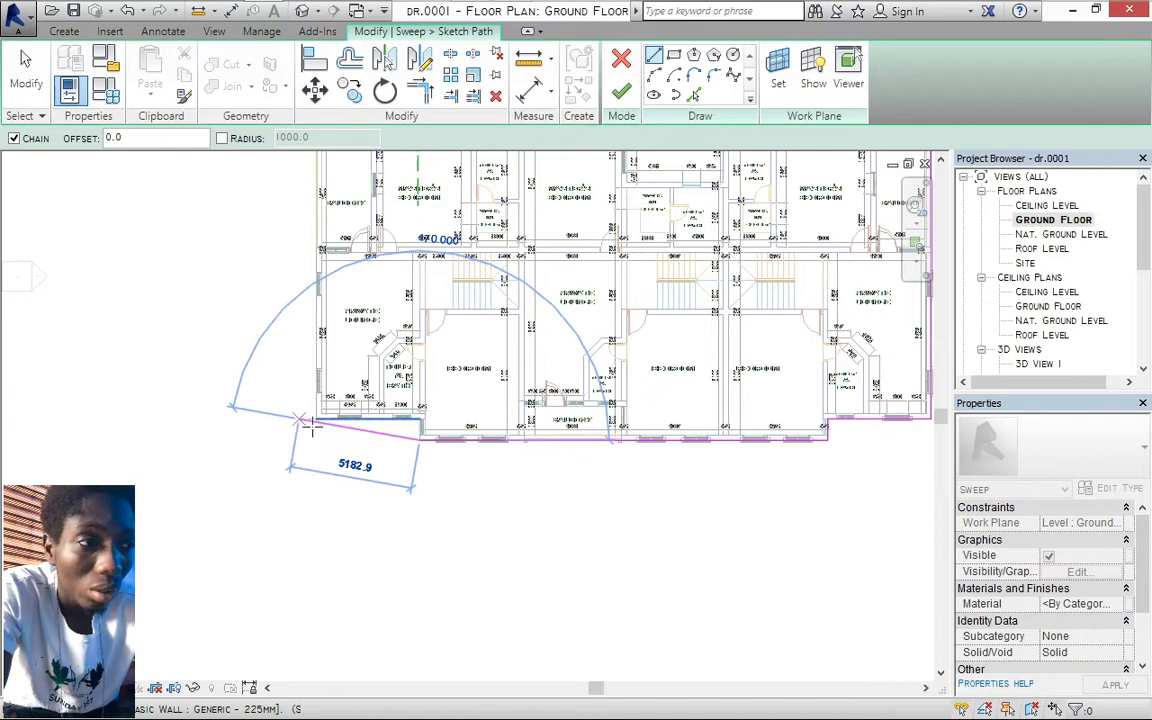
scroll(414, 428, "up", 5)
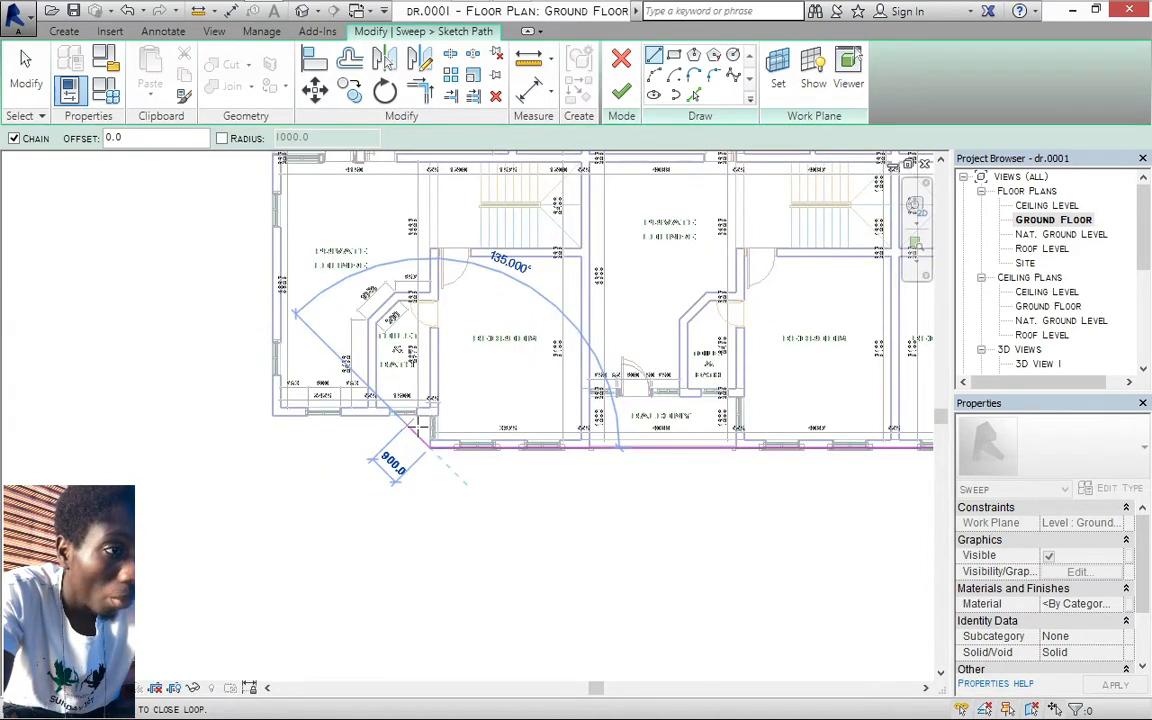
left_click(489, 346)
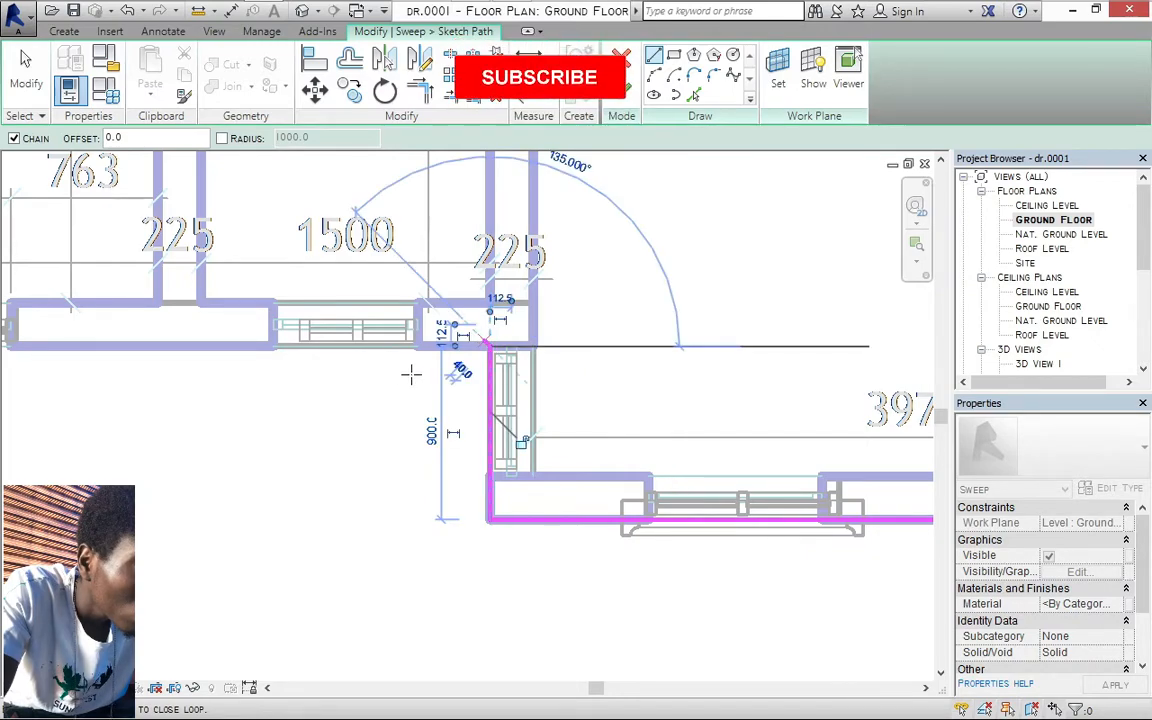
Close the path loop with about 4375 mm along the lower-left wall and a line up the left side to the starting corner
scroll(422, 372, "down", 4)
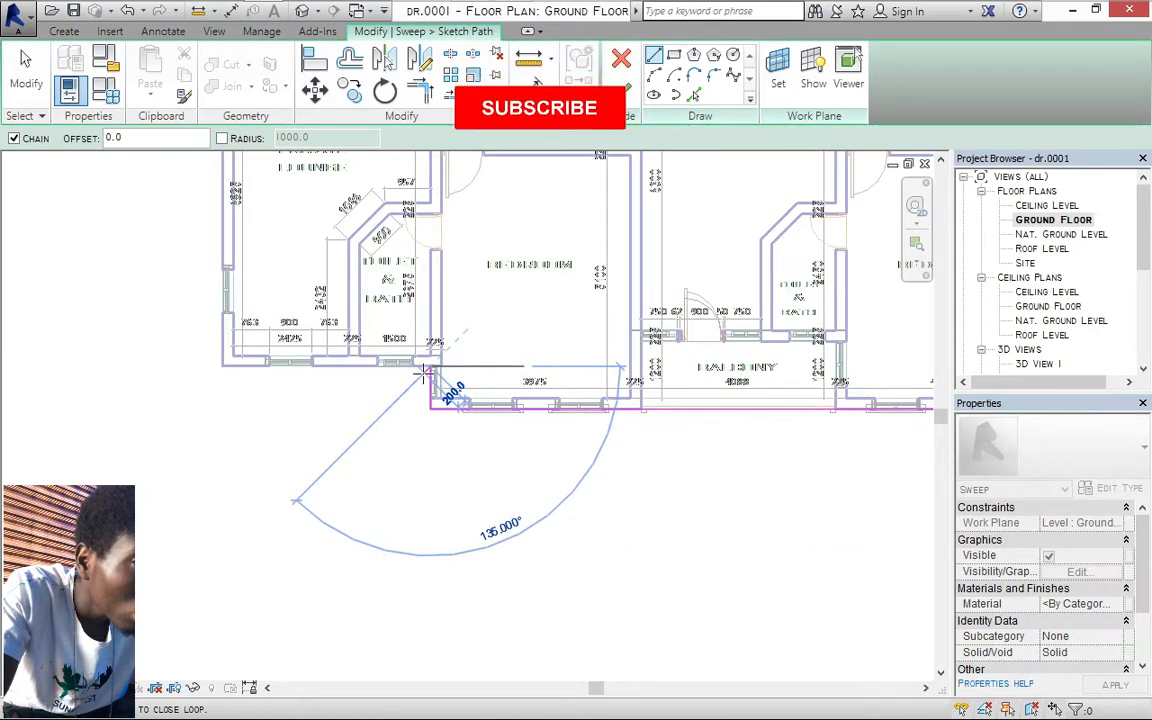
scroll(422, 372, "down", 1)
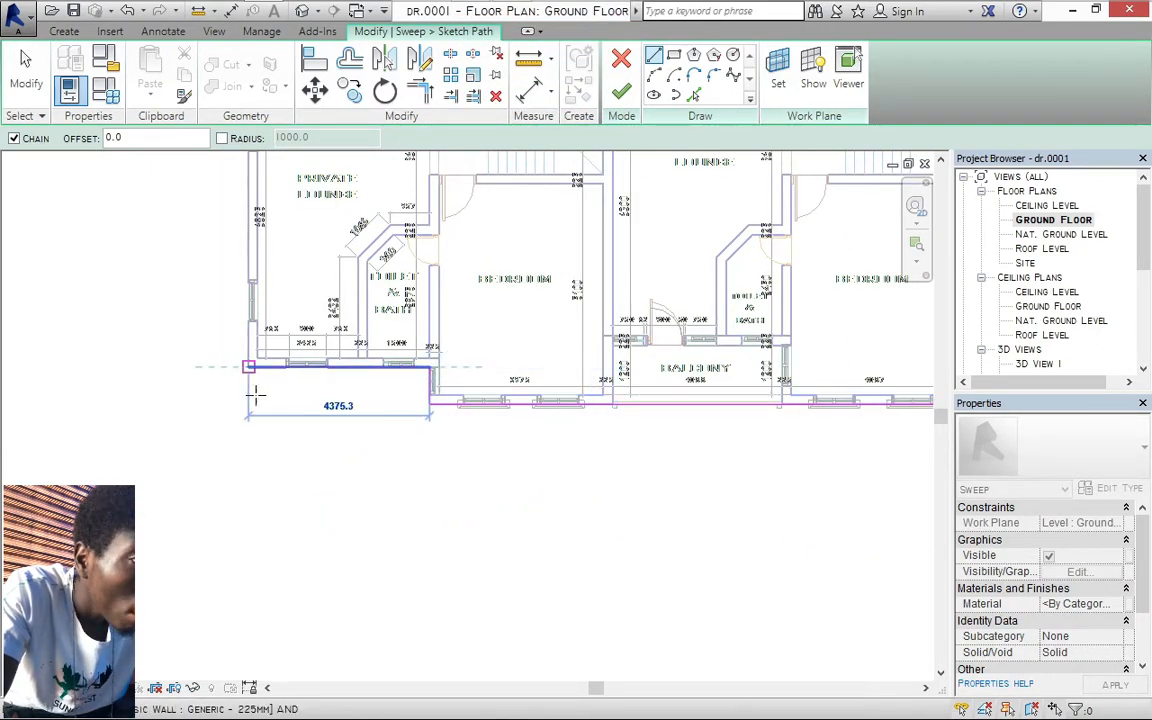
scroll(302, 452, "down", 2)
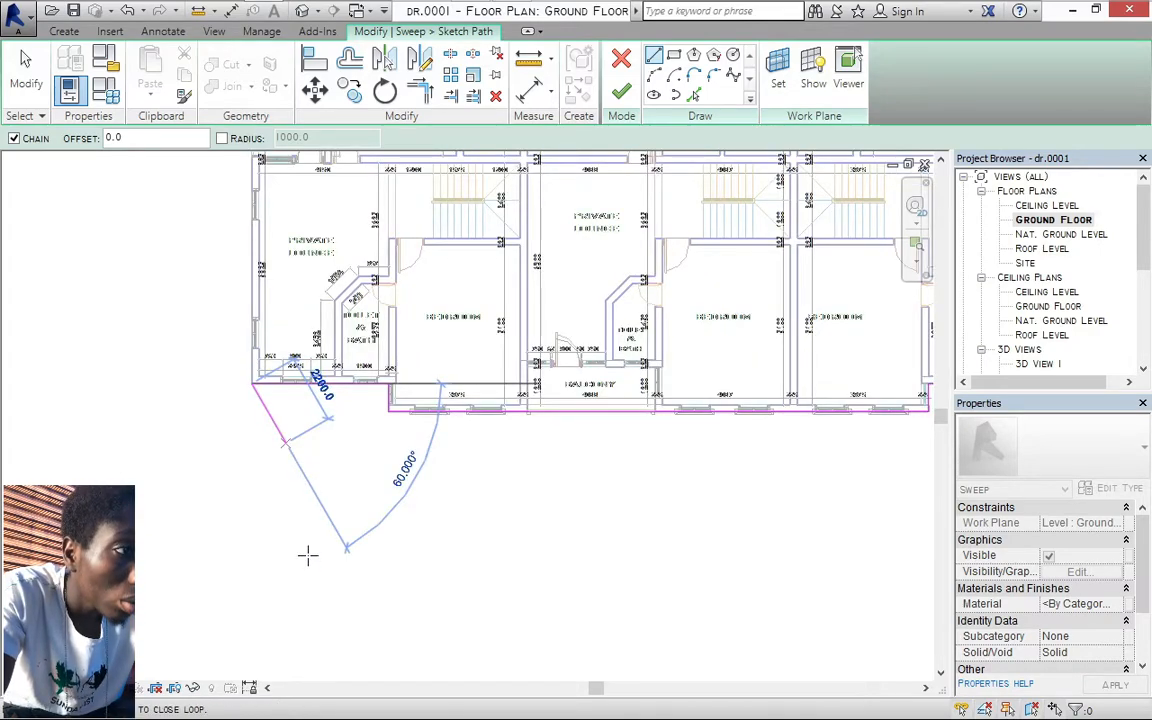
scroll(306, 576, "down", 2)
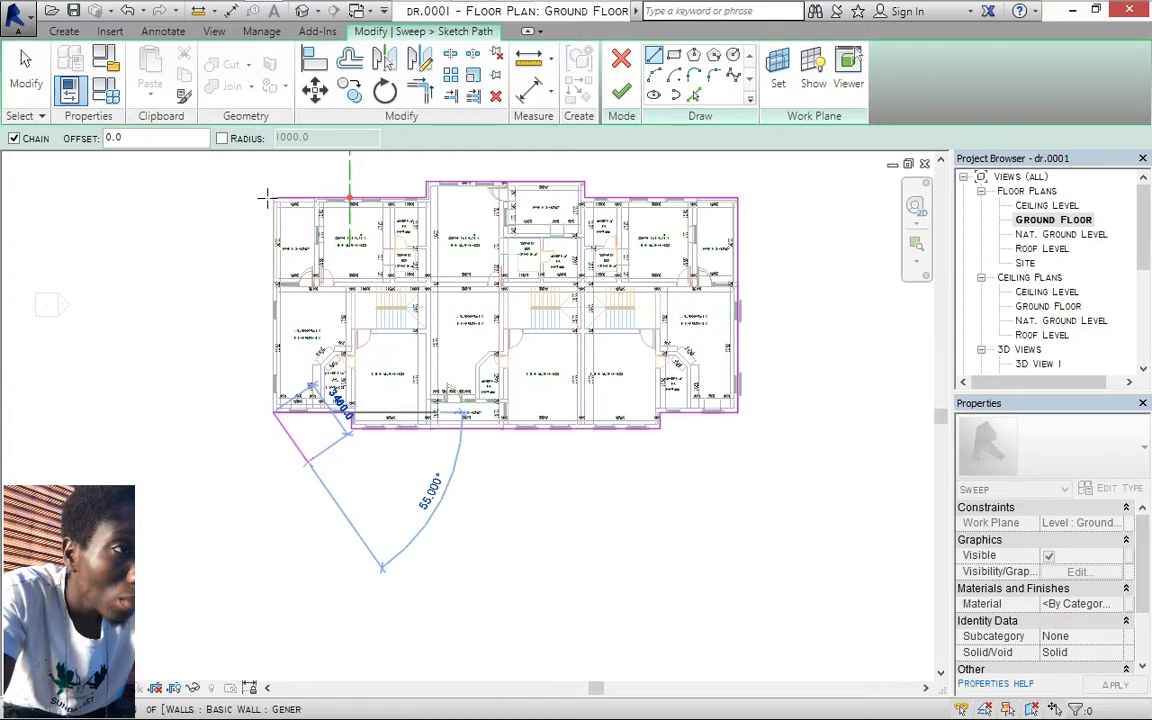
middle_click_drag(273, 198, 272, 314)
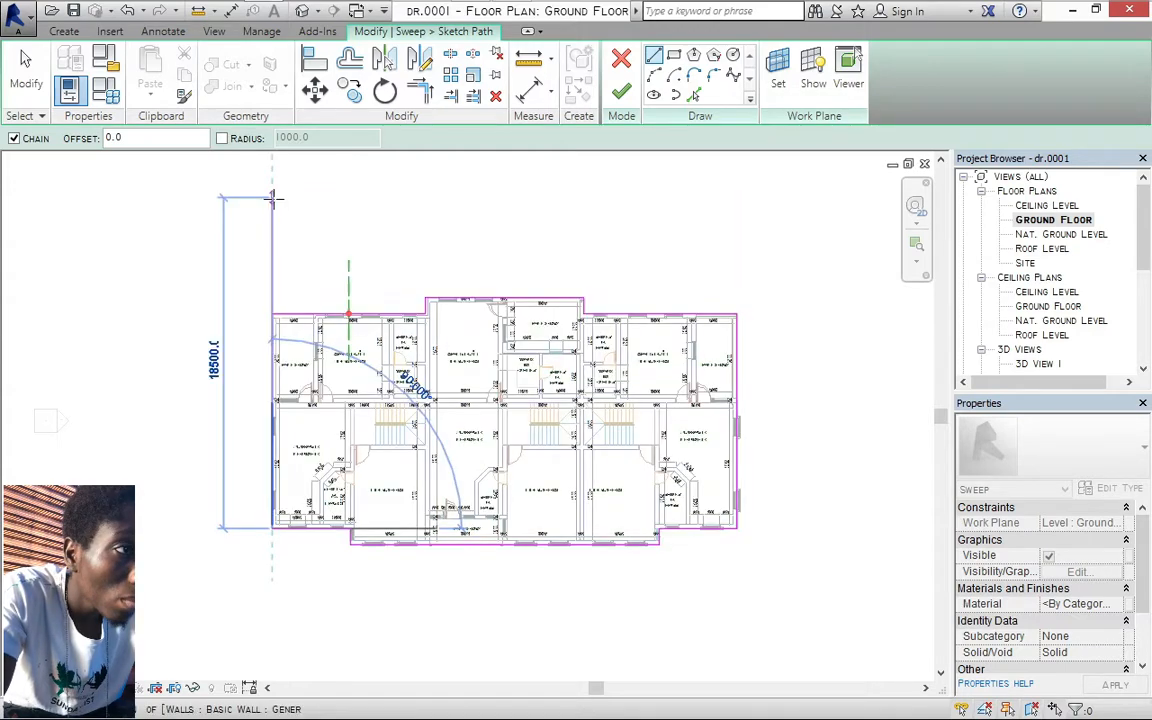
left_click(272, 314)
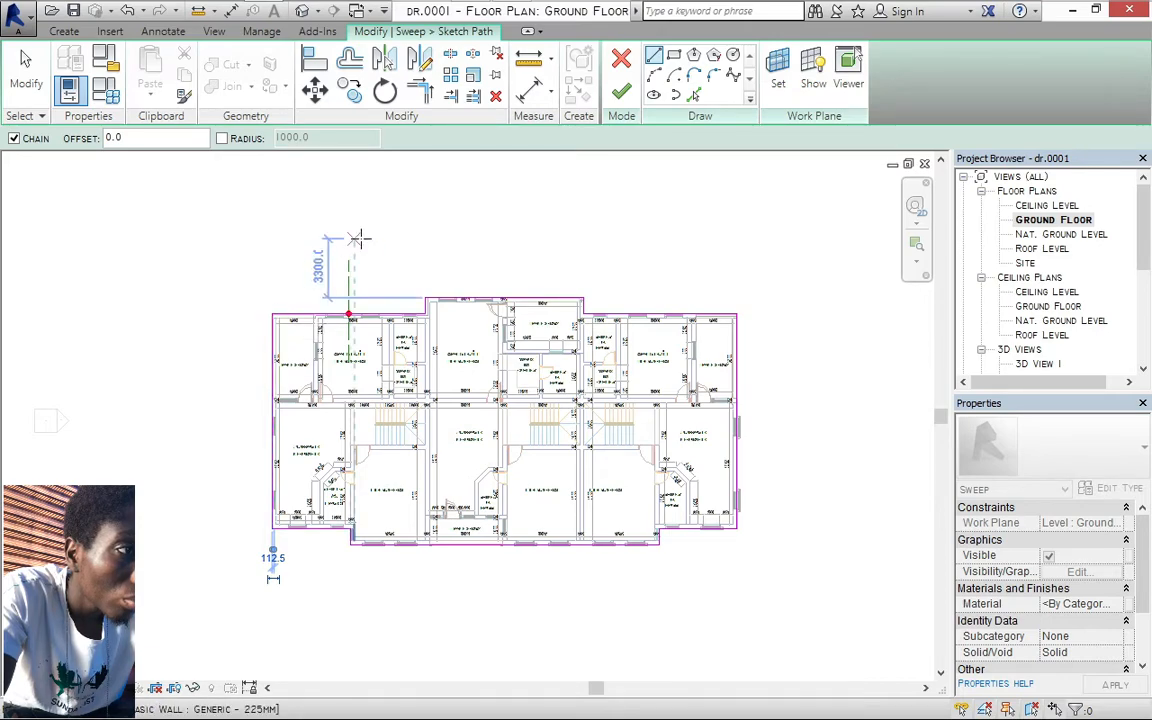
Finish the sweep path and open its profile sketch for editing in the Elevation: East view
left_click(622, 95)
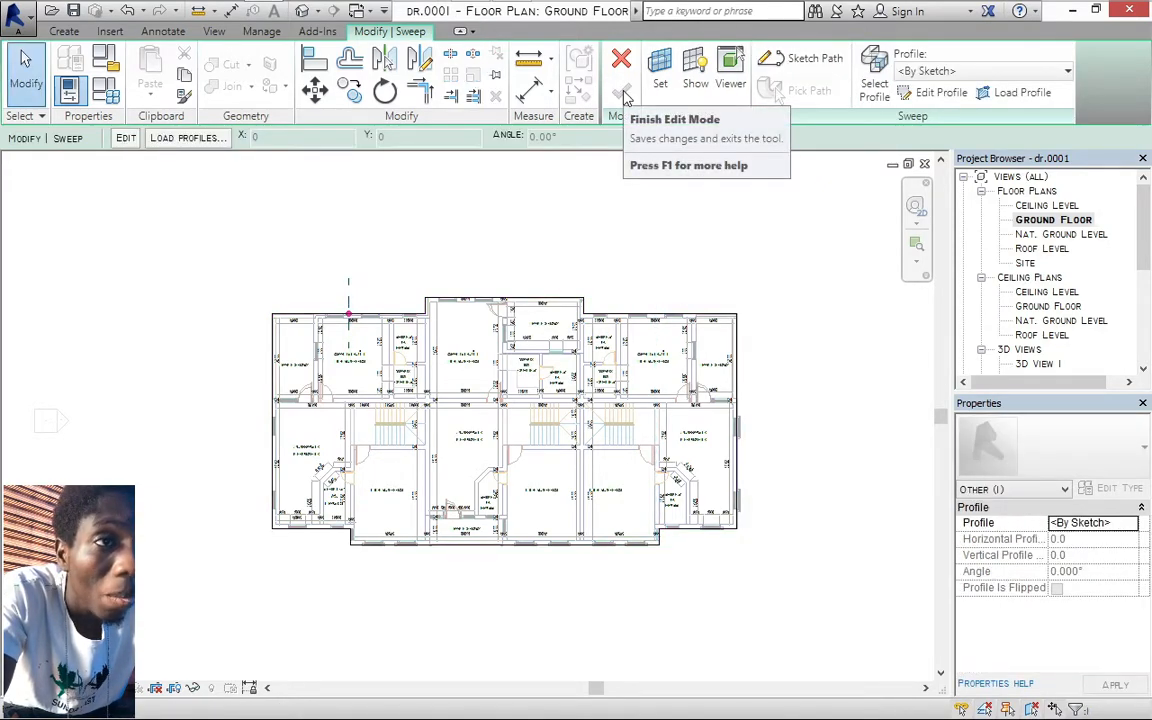
left_click(935, 93)
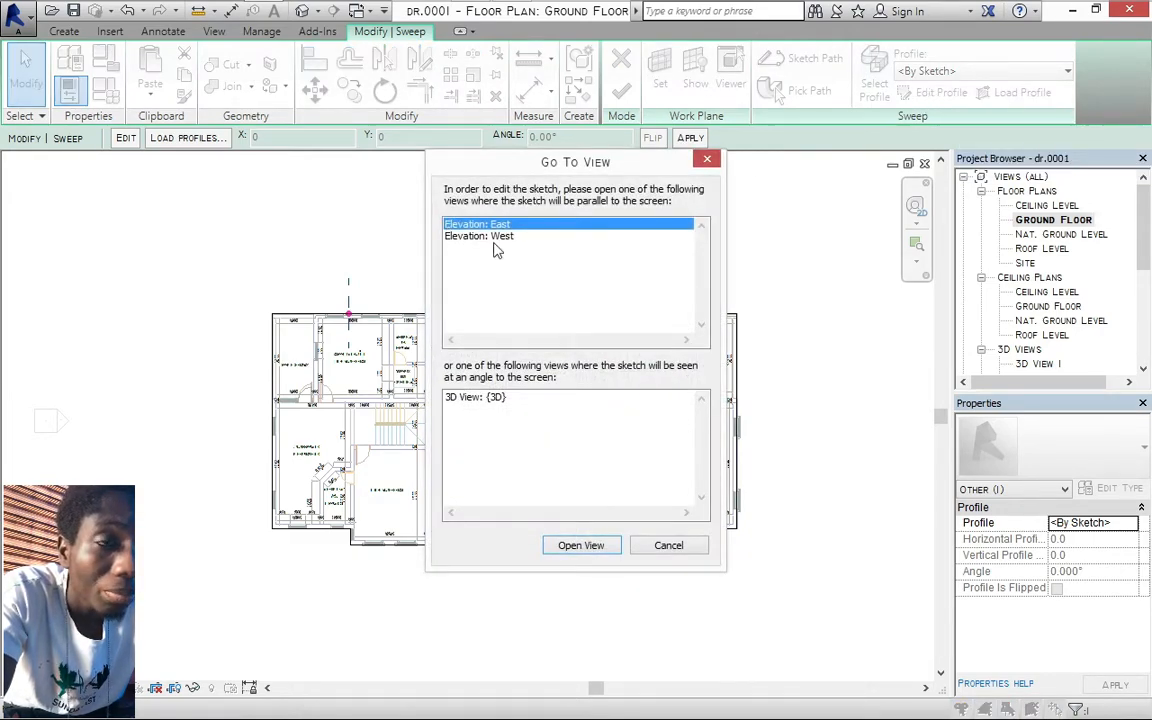
left_click(582, 545)
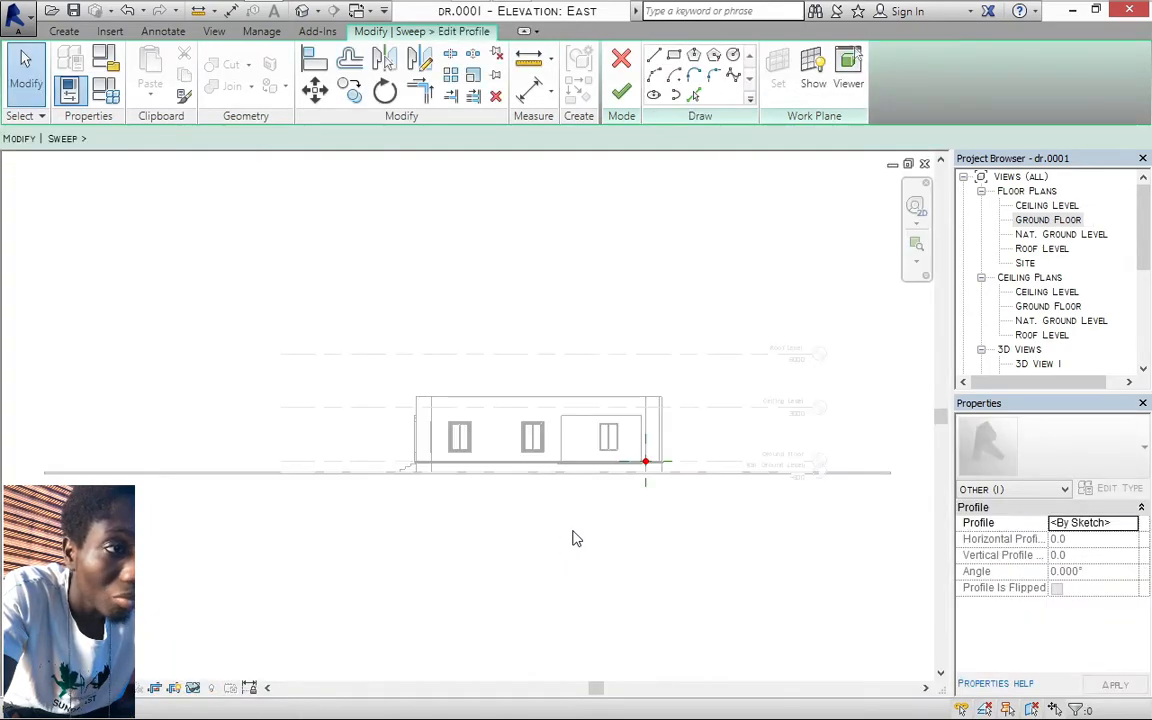
Sketch the profile's upper edge as a 450 mm horizontal line outward from the path's intersection point at ground floor level
scroll(604, 494, "up", 2)
scroll(669, 451, "up", 5)
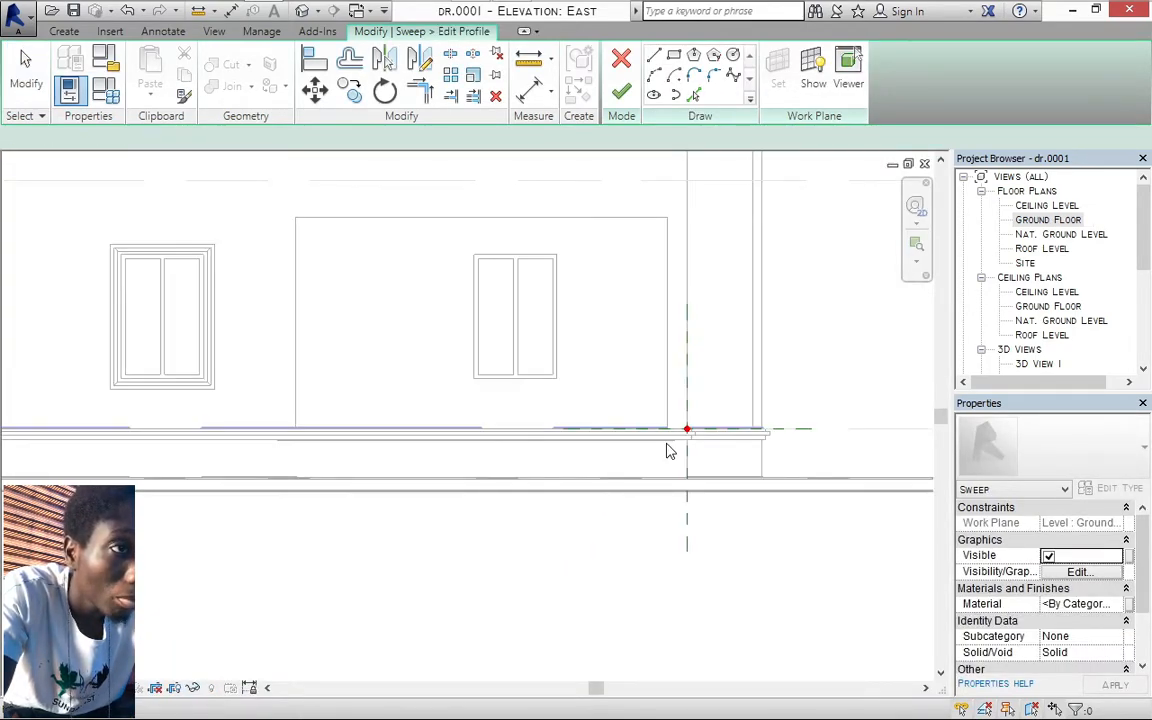
key("l")
key("i")
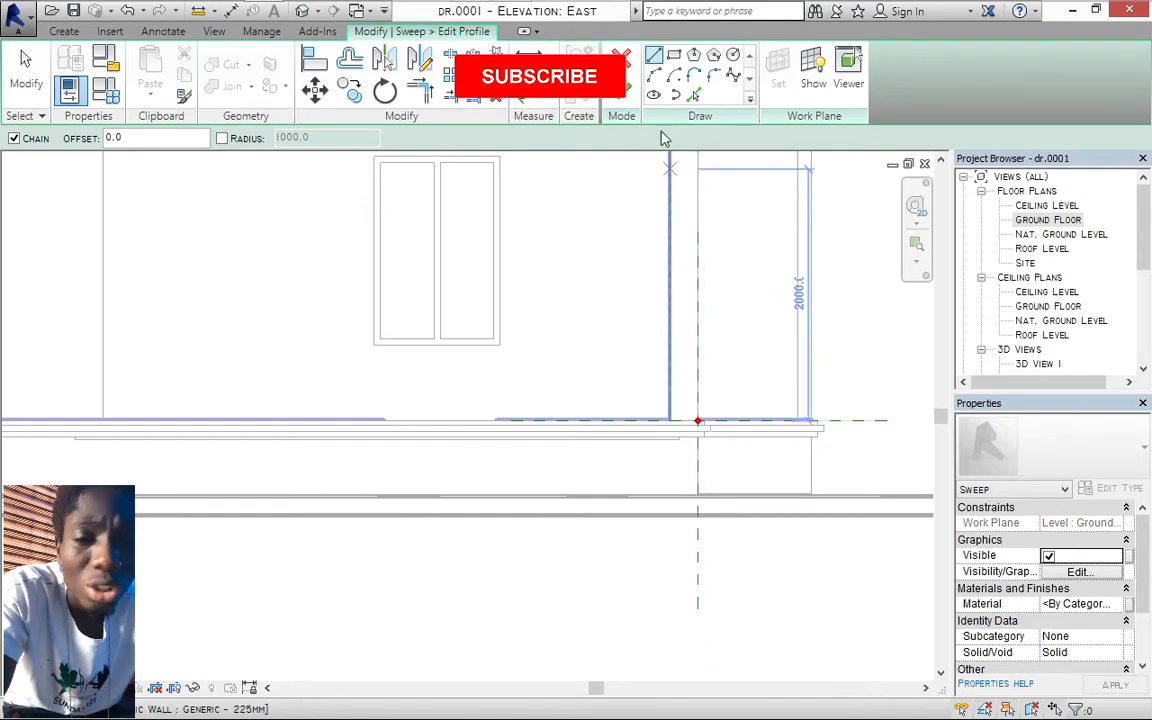
left_click(698, 418)
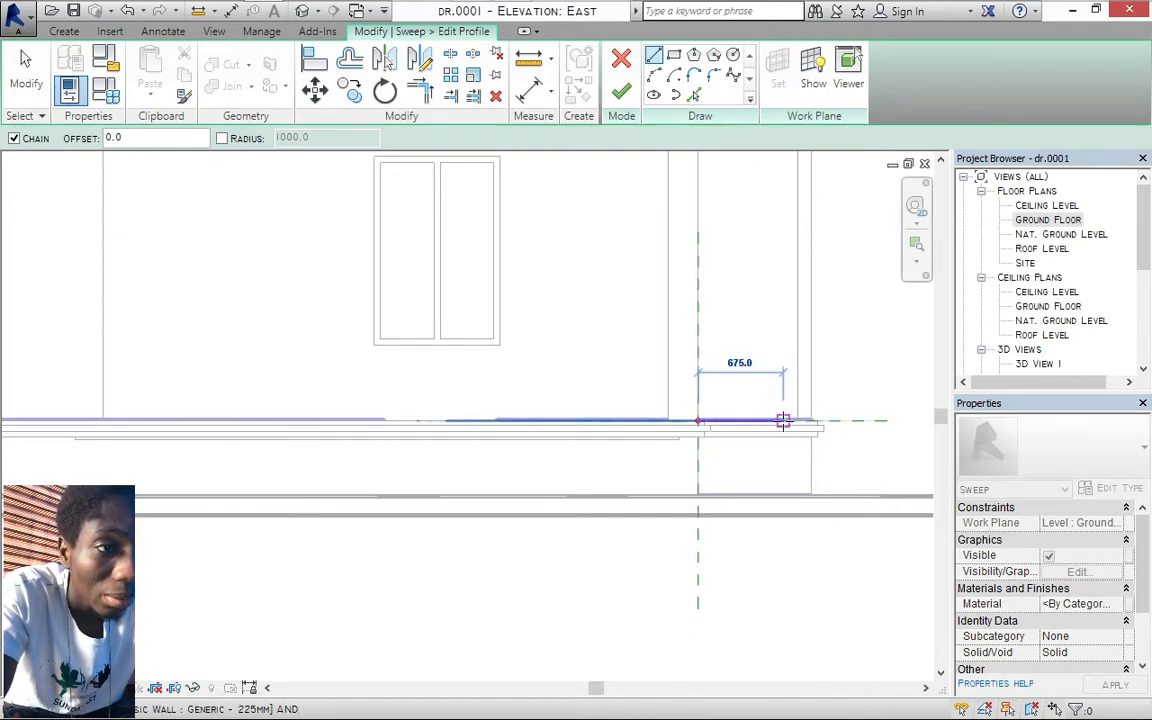
type("450")
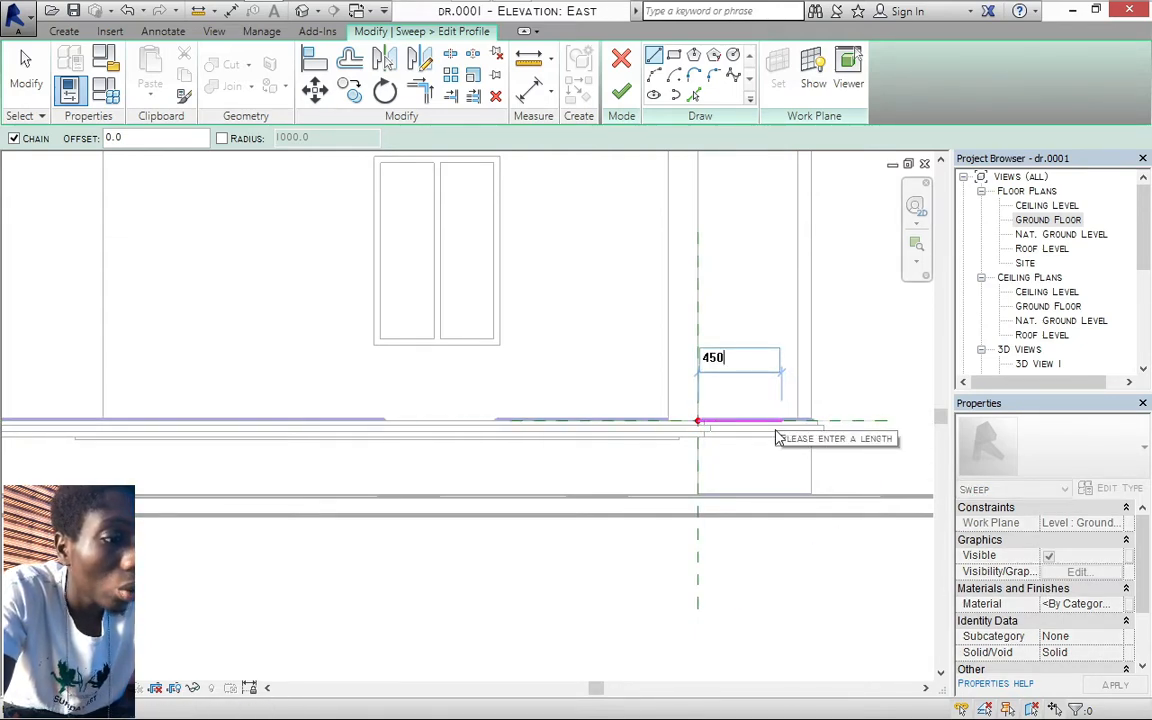
key("Return")
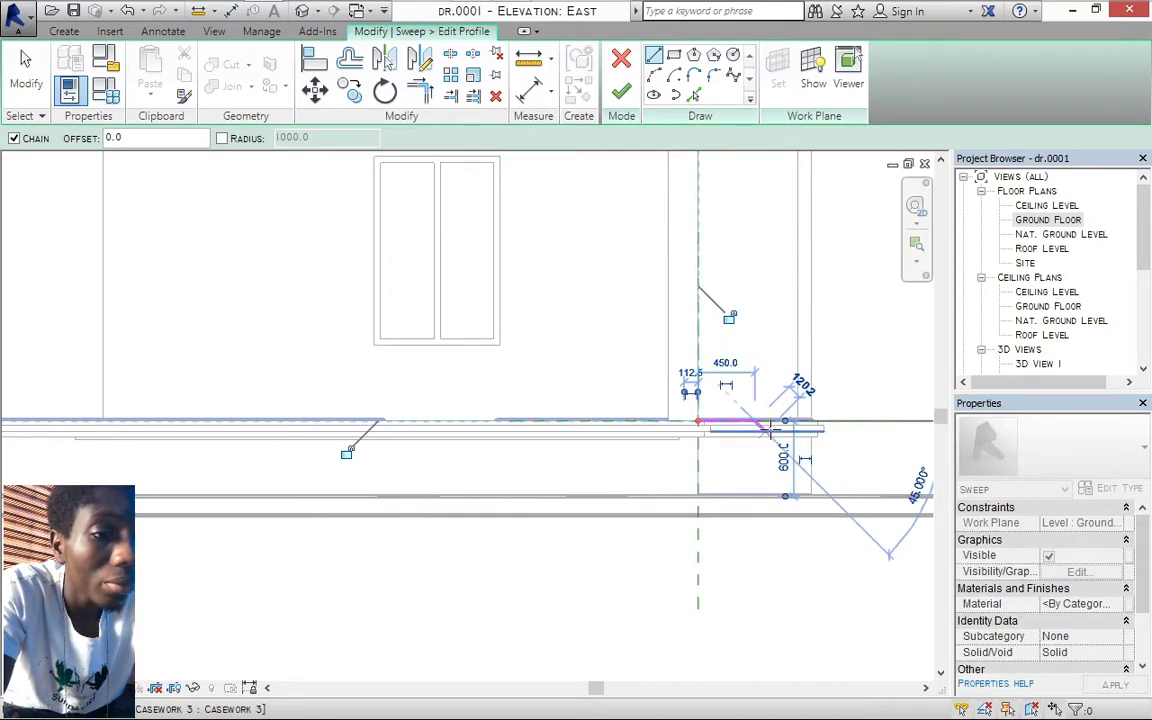
key("Escape")
key("Escape")
Draw the profile's inner side 450 mm down from the intersection point and its lower edge 225 mm outward
left_click(697, 421)
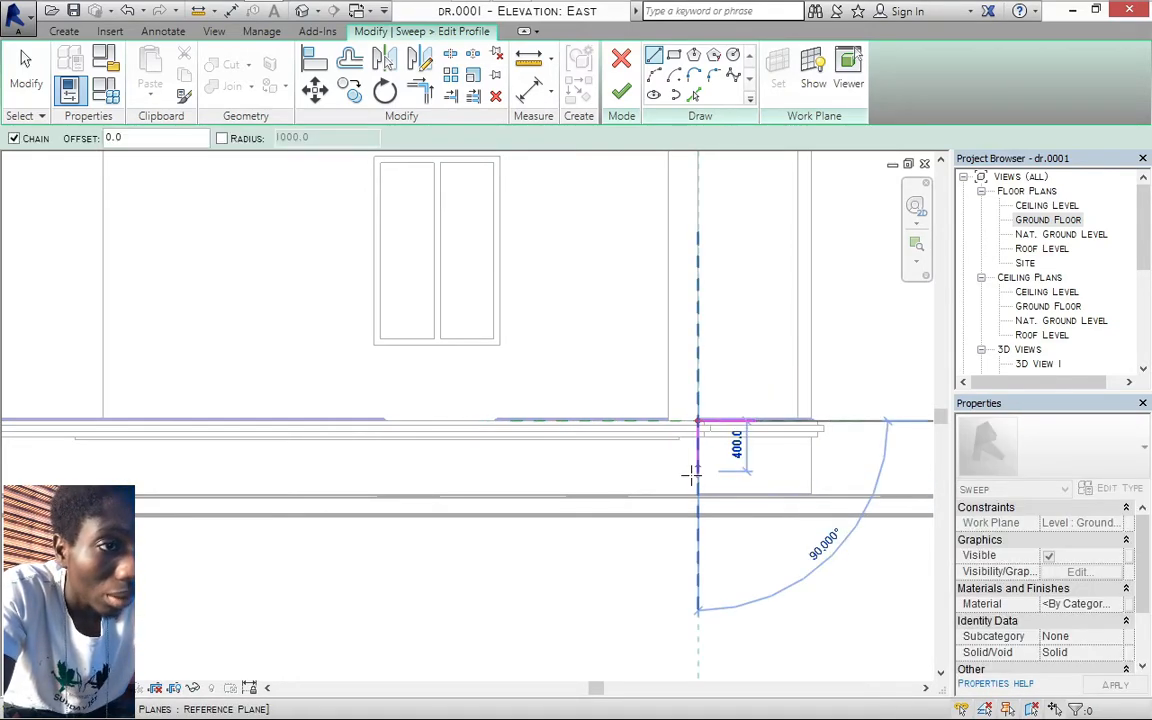
type("450")
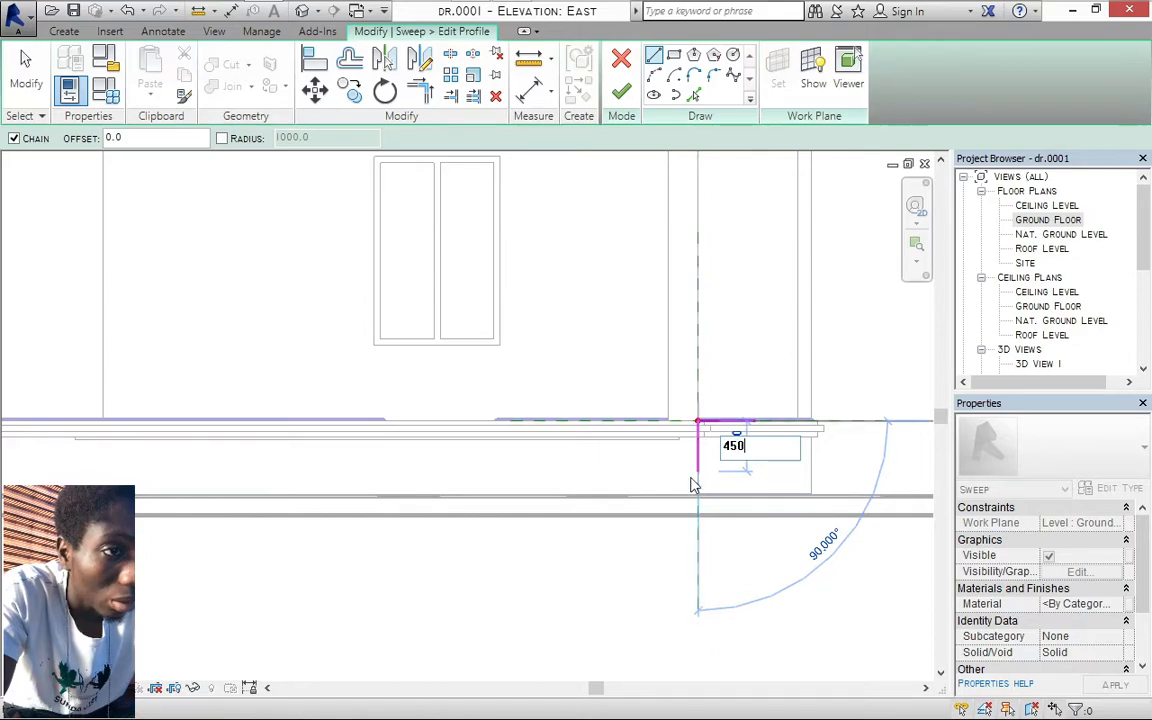
key("Return")
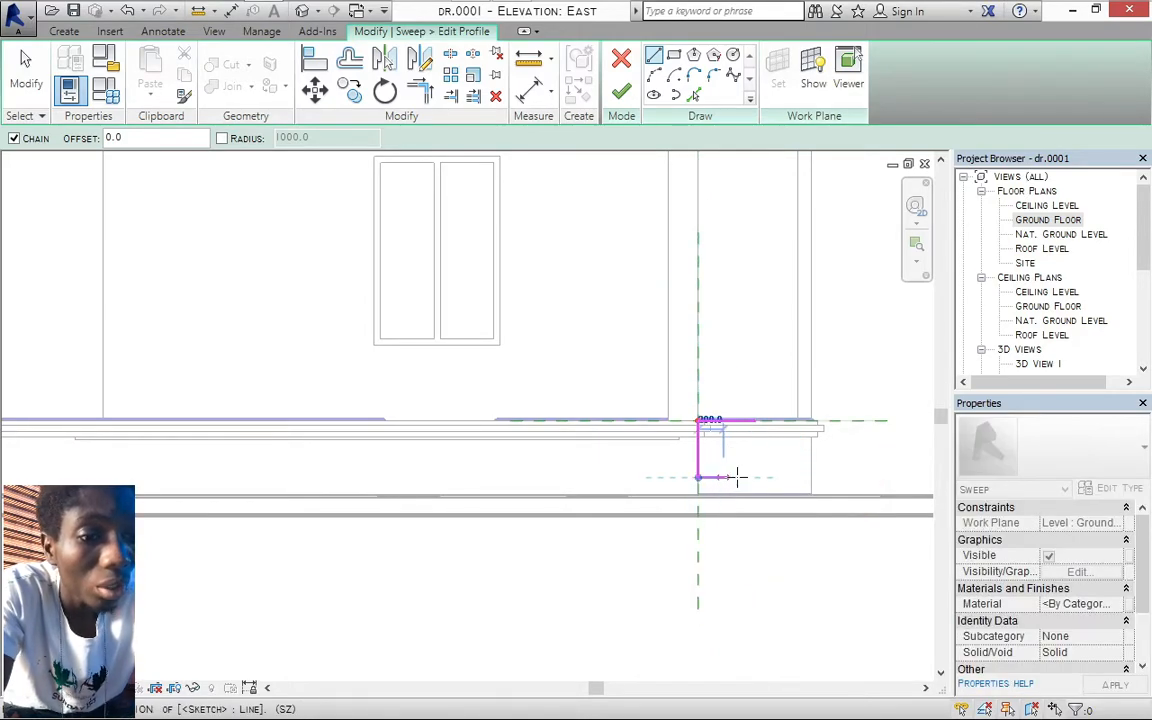
type("225")
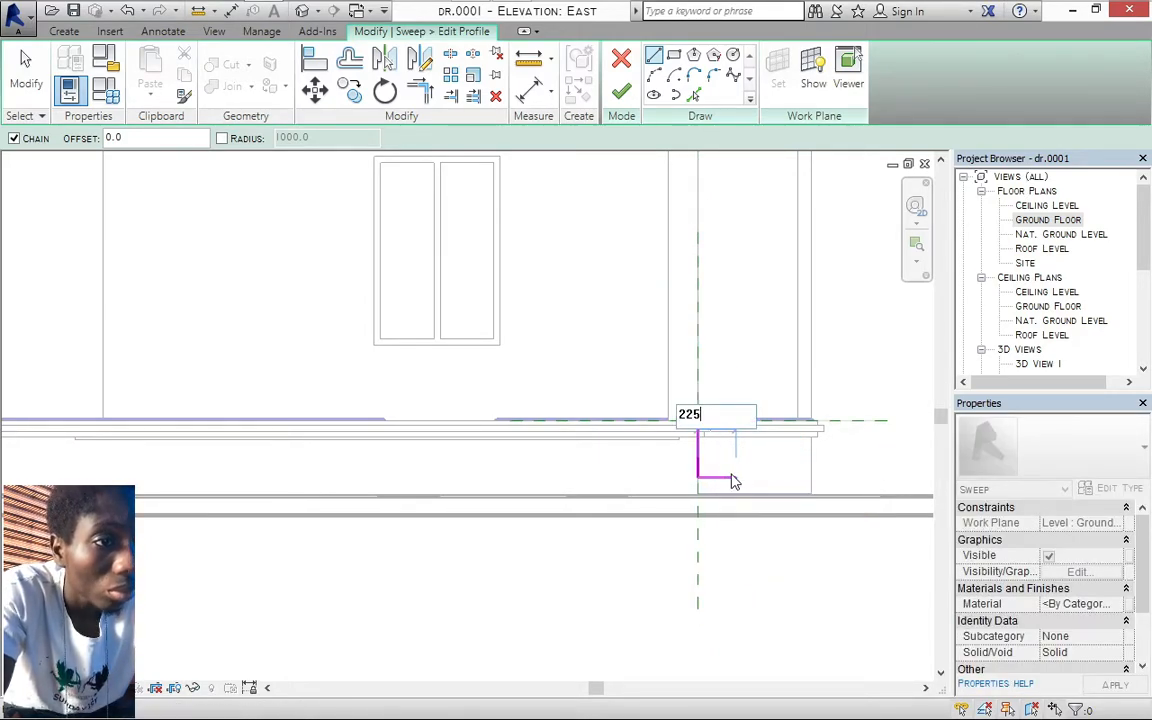
key("Return")
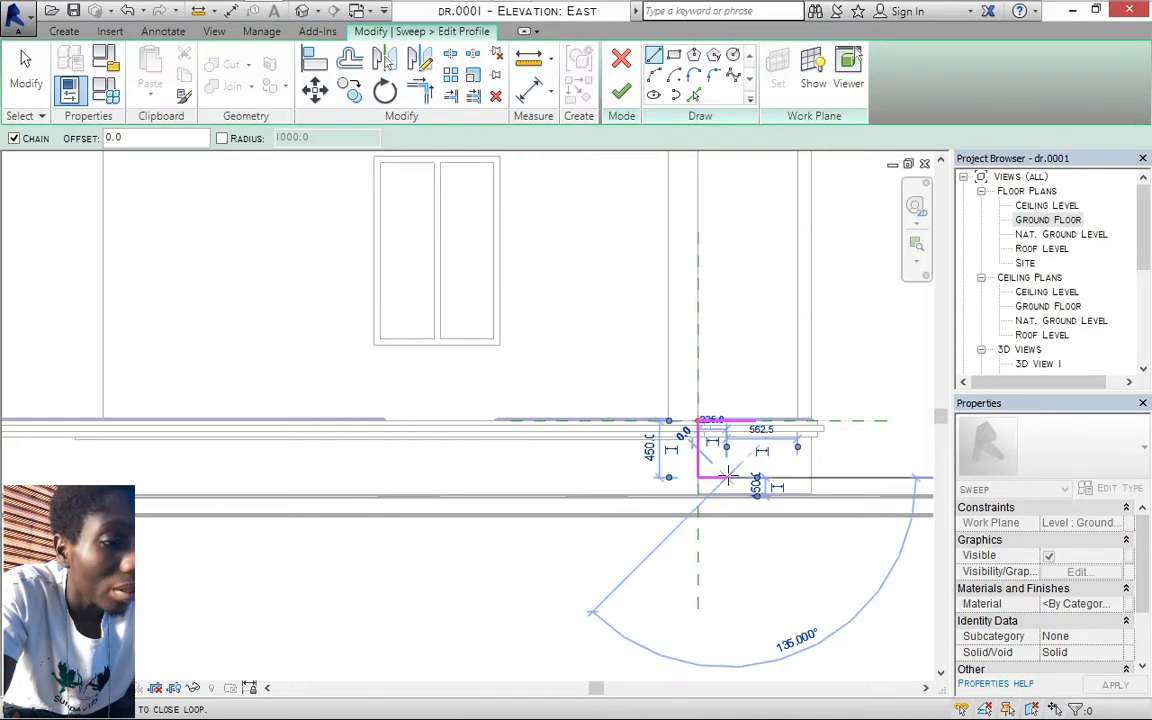
scroll(735, 477, "up", 2)
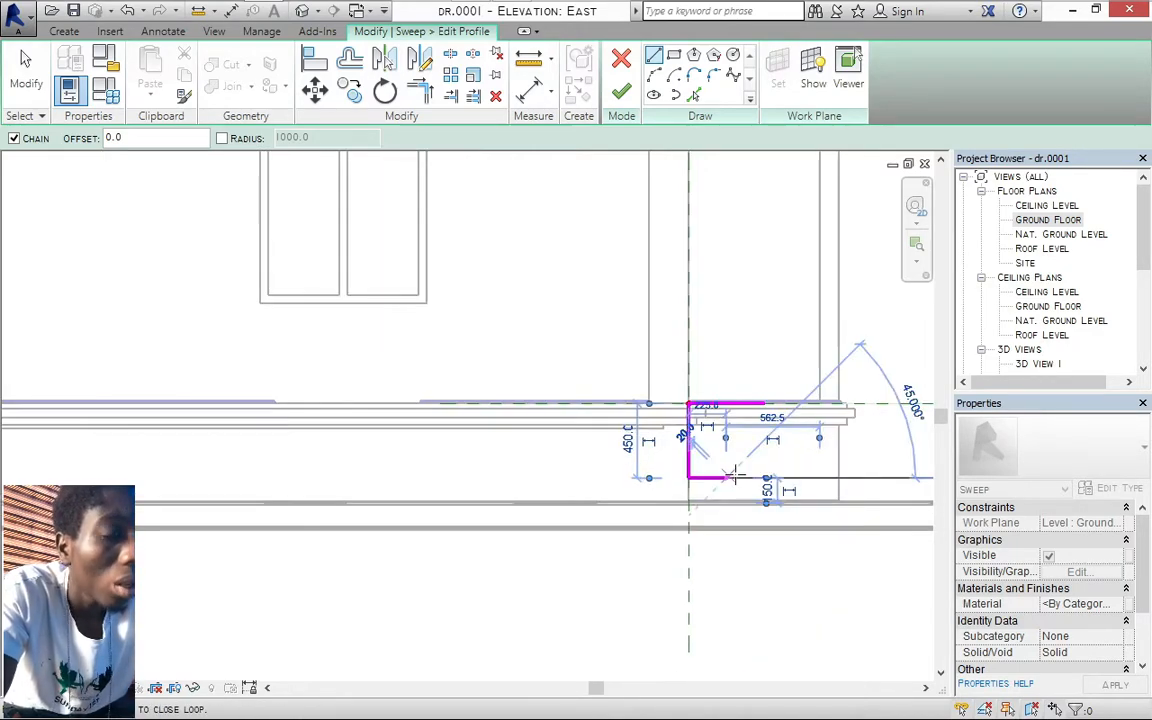
scroll(733, 468, "up", 2)
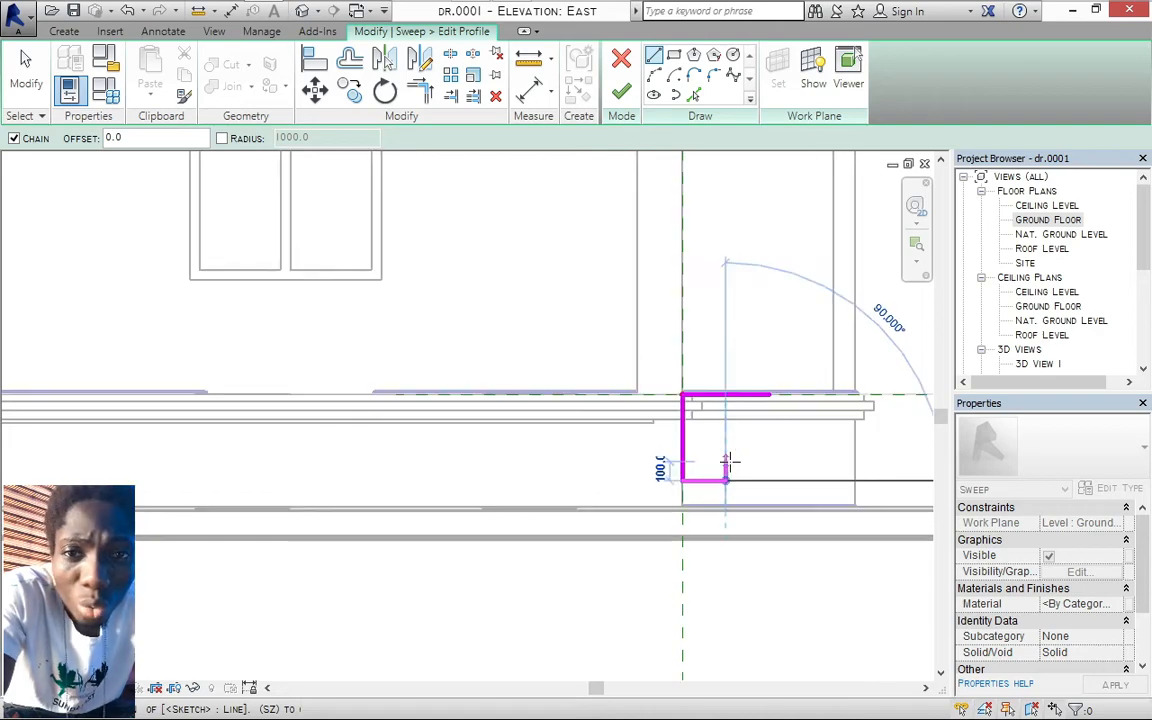
key("Escape")
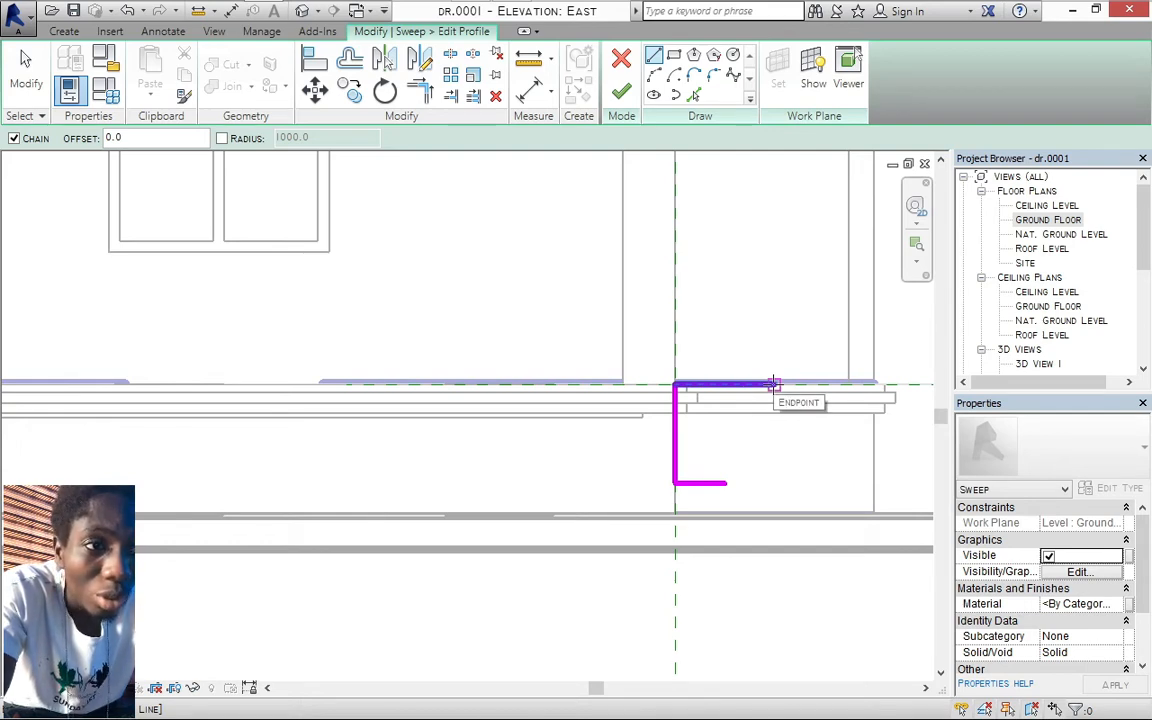
Draw a vertical line about 60 mm down from the outer end of the profile's upper edge
left_click(773, 384)
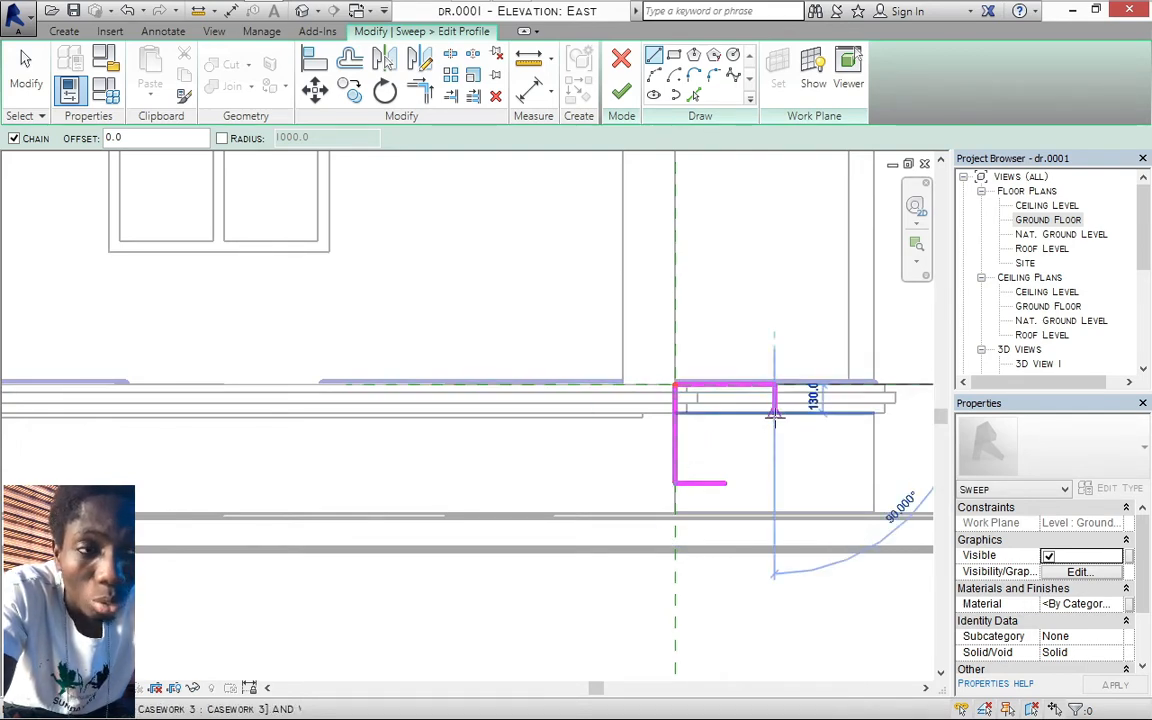
scroll(774, 400, "up", 2)
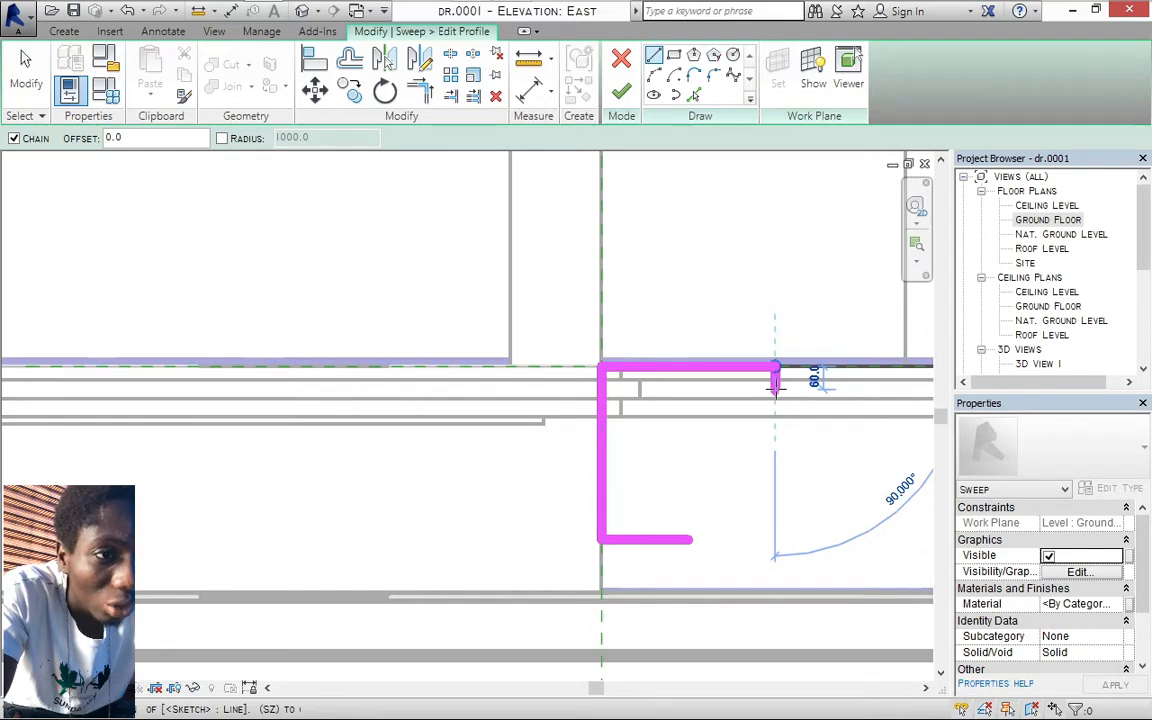
left_click(776, 389)
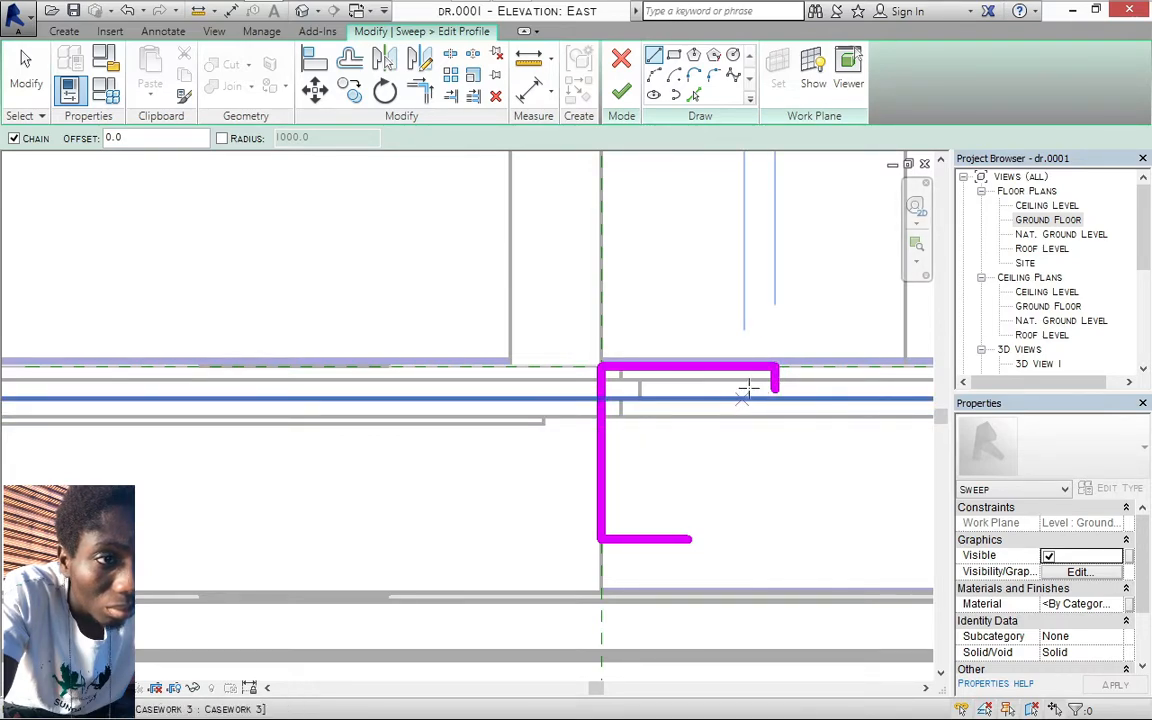
key("Escape")
key("Escape")
Continue the outer edge with a step inward and down, ending with about 60 mm inward along the slab's lower line
left_click(653, 55)
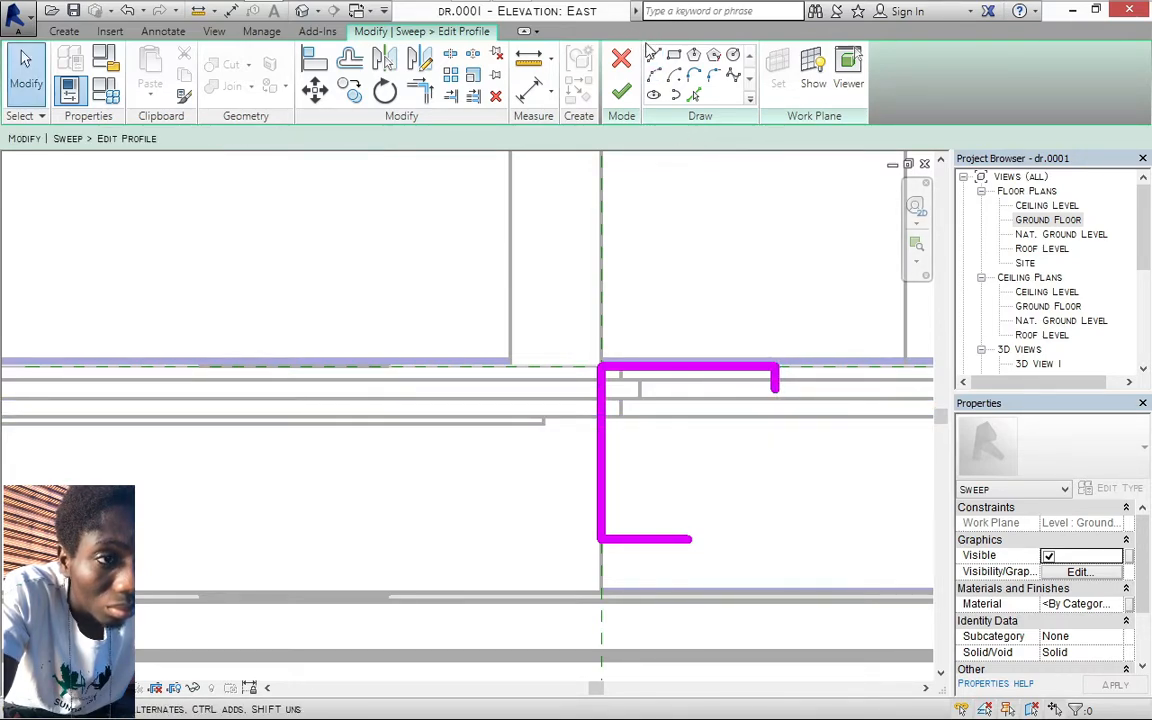
left_click(775, 385)
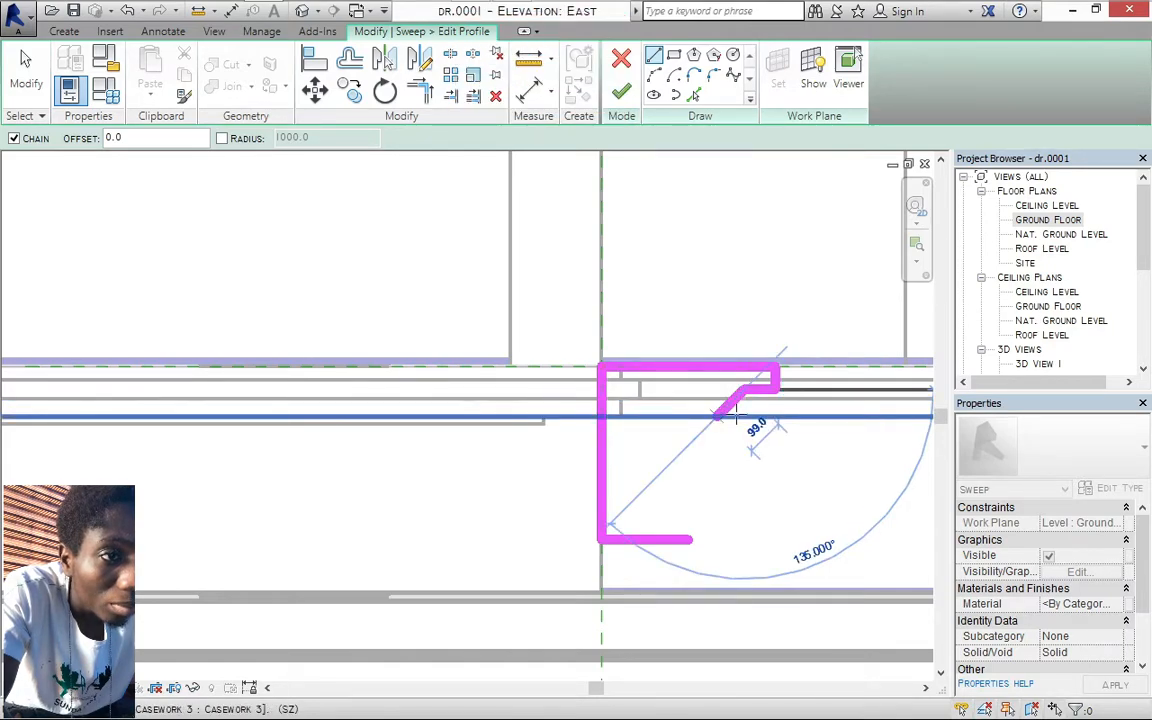
left_click(743, 415)
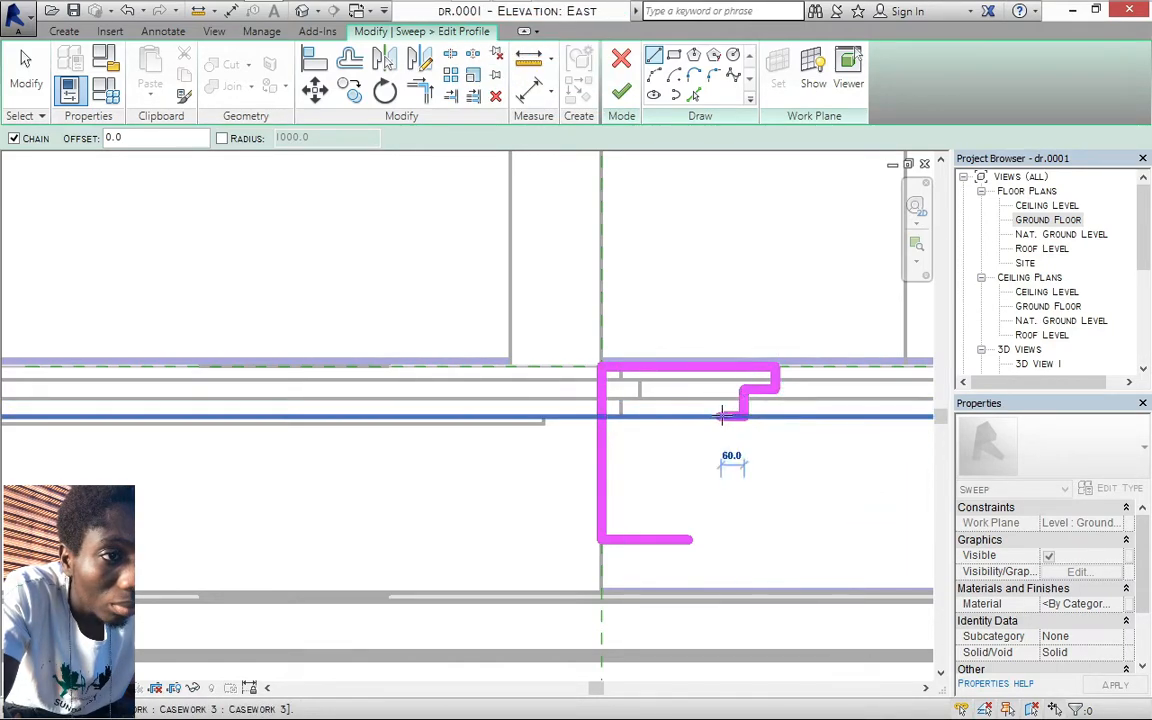
left_click(720, 430)
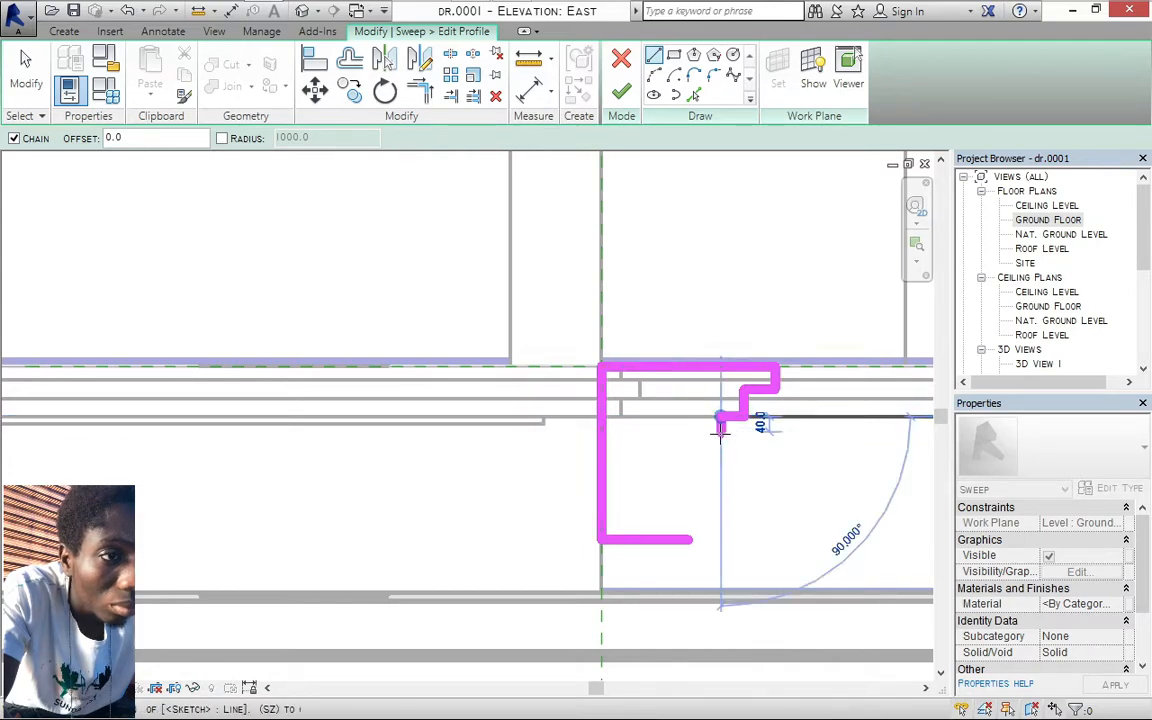
key("Escape")
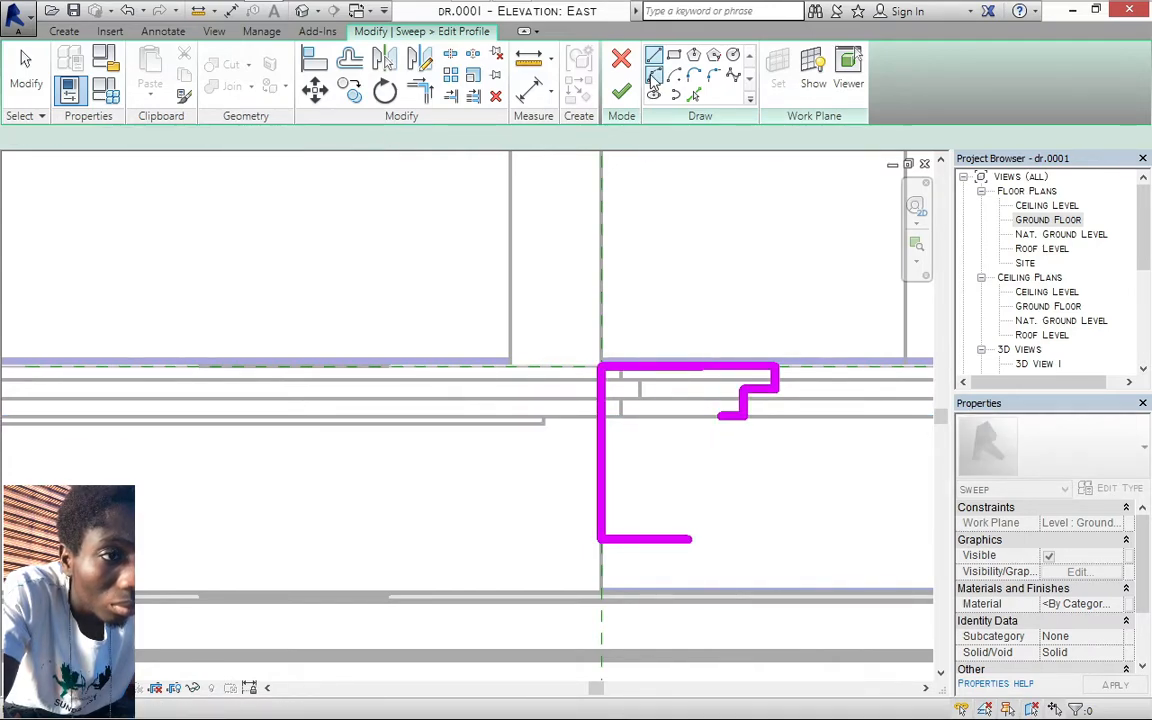
Draw a concave start-end-radius arc of about 181 mm radius from the stepped edge down to a point above the lower edge's end
left_click(654, 76)
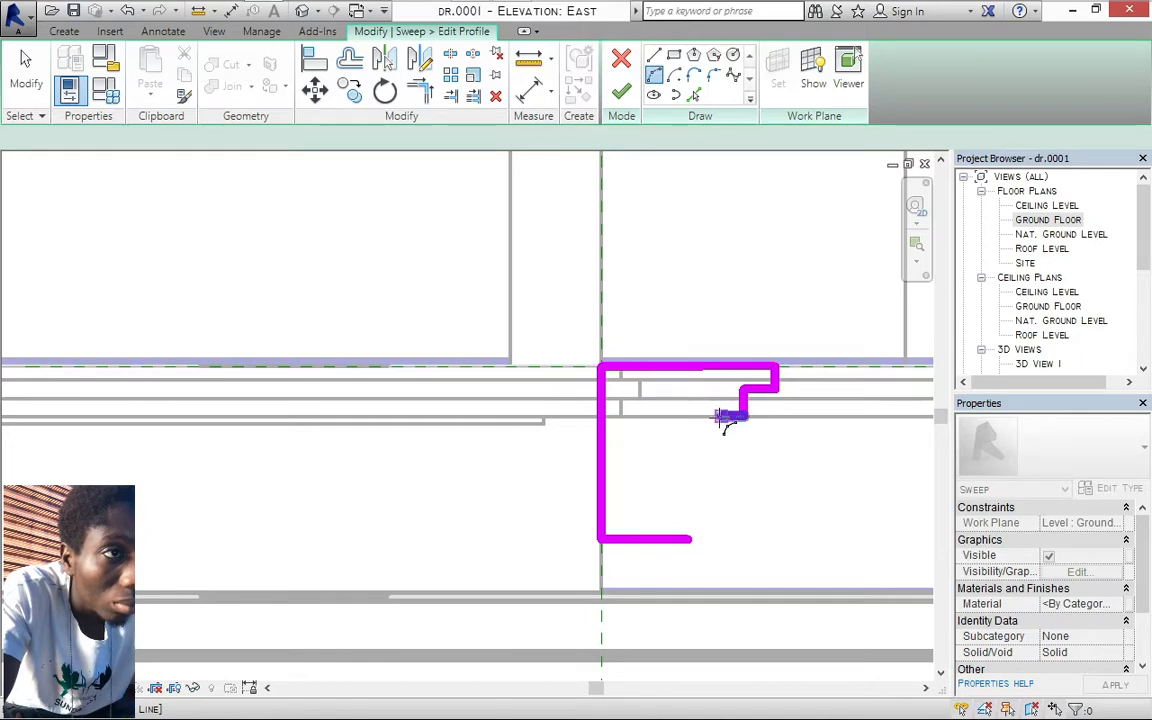
key("Escape")
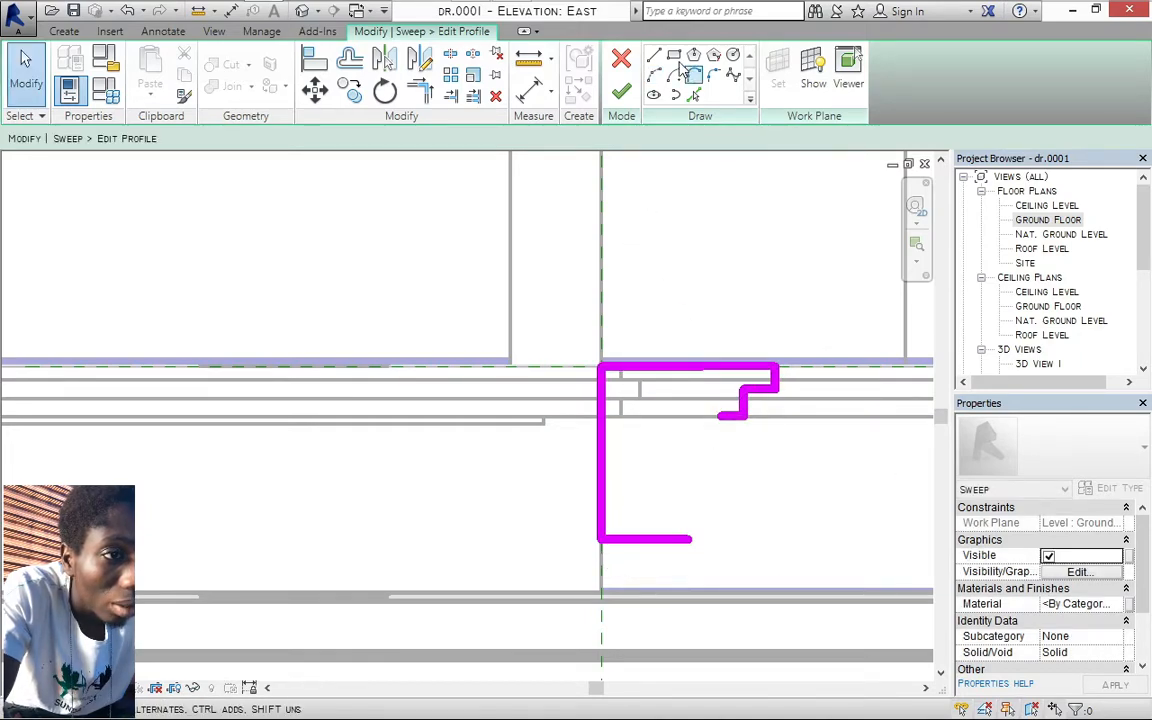
left_click(654, 78)
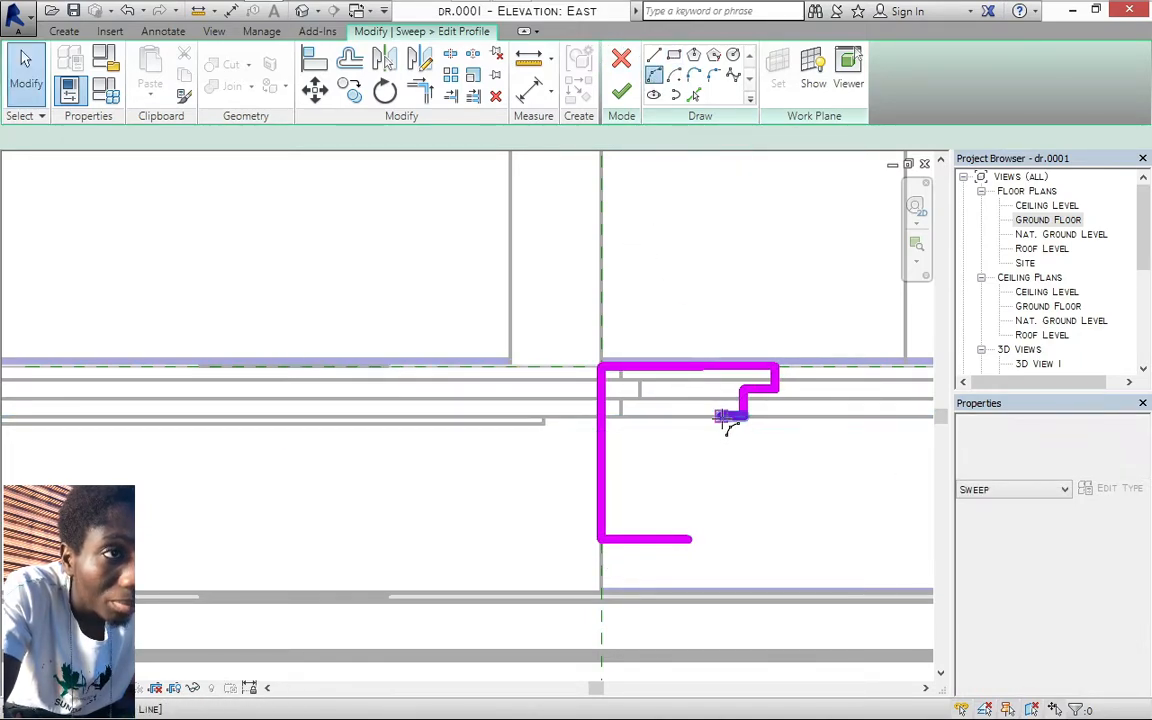
key("Escape")
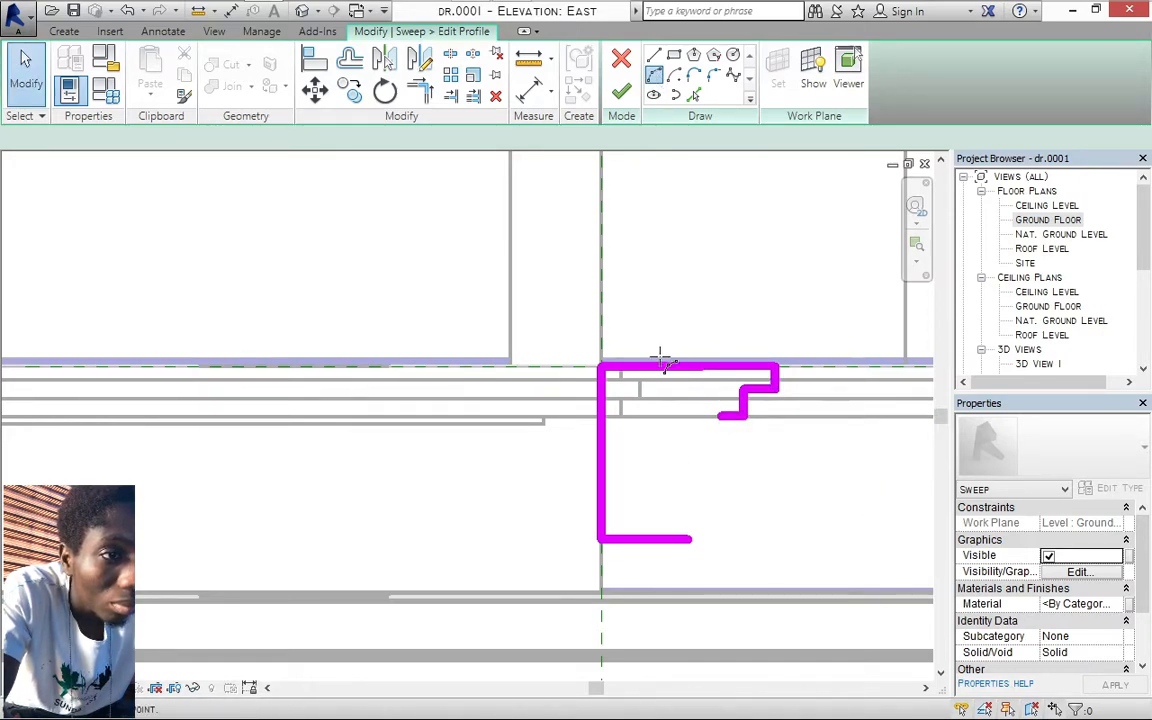
key("Return")
left_click(720, 419)
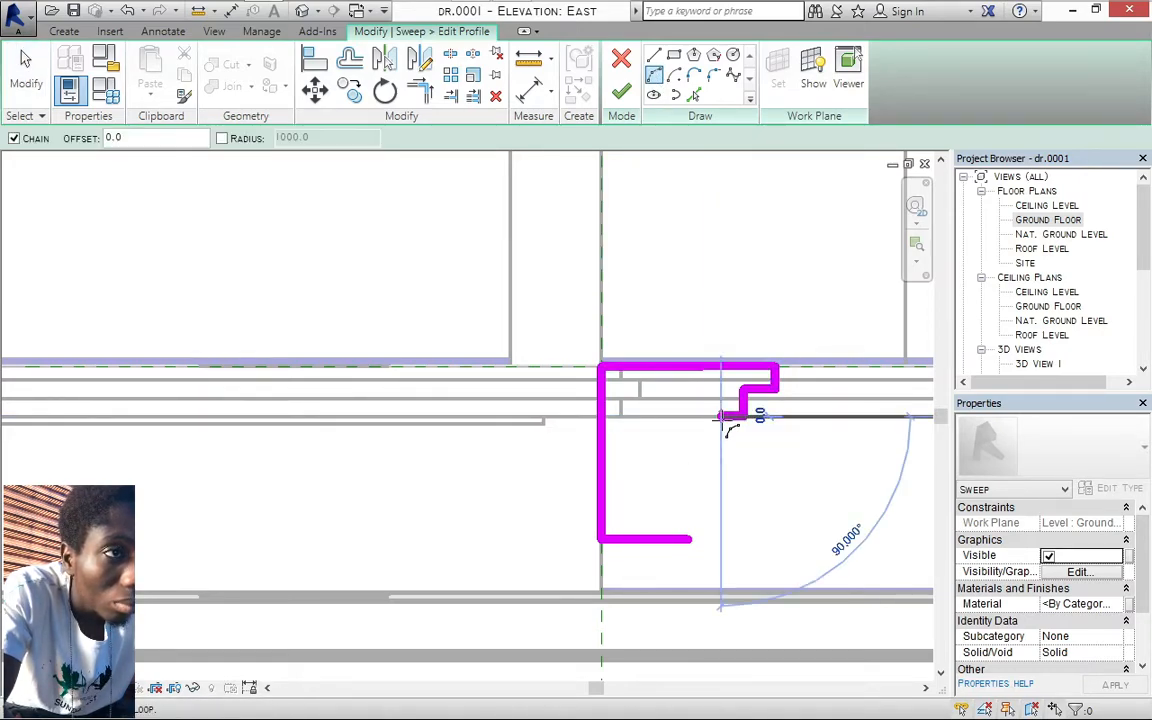
left_click(689, 479)
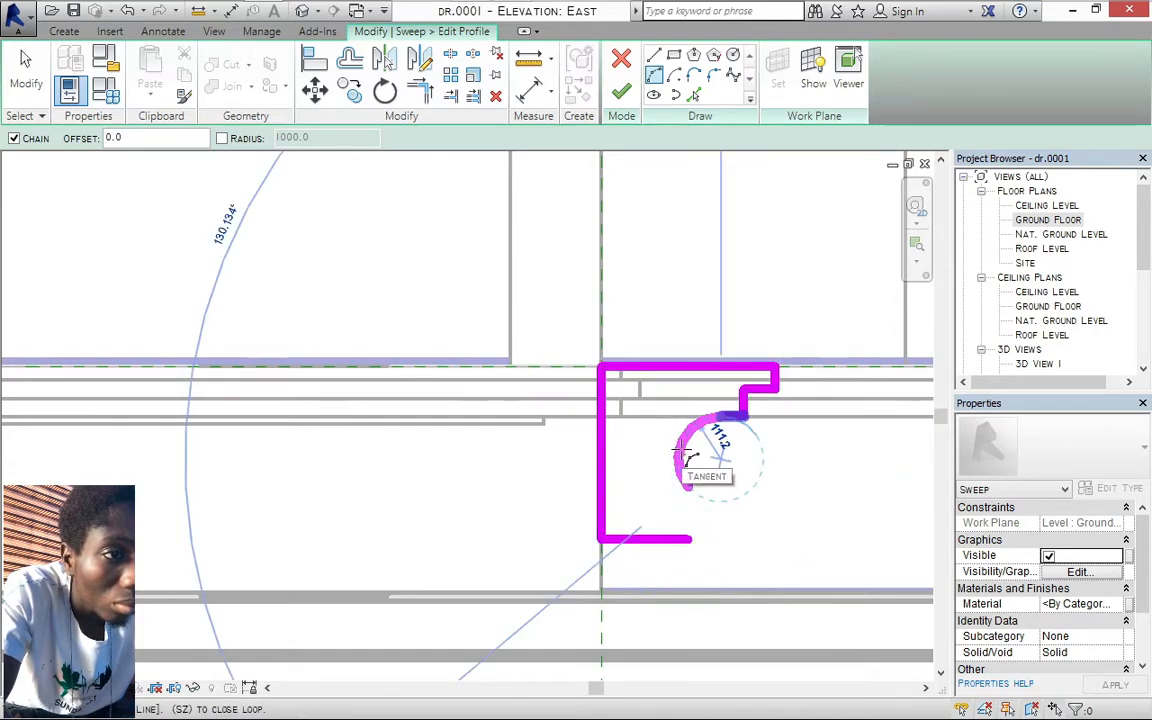
left_click(692, 470)
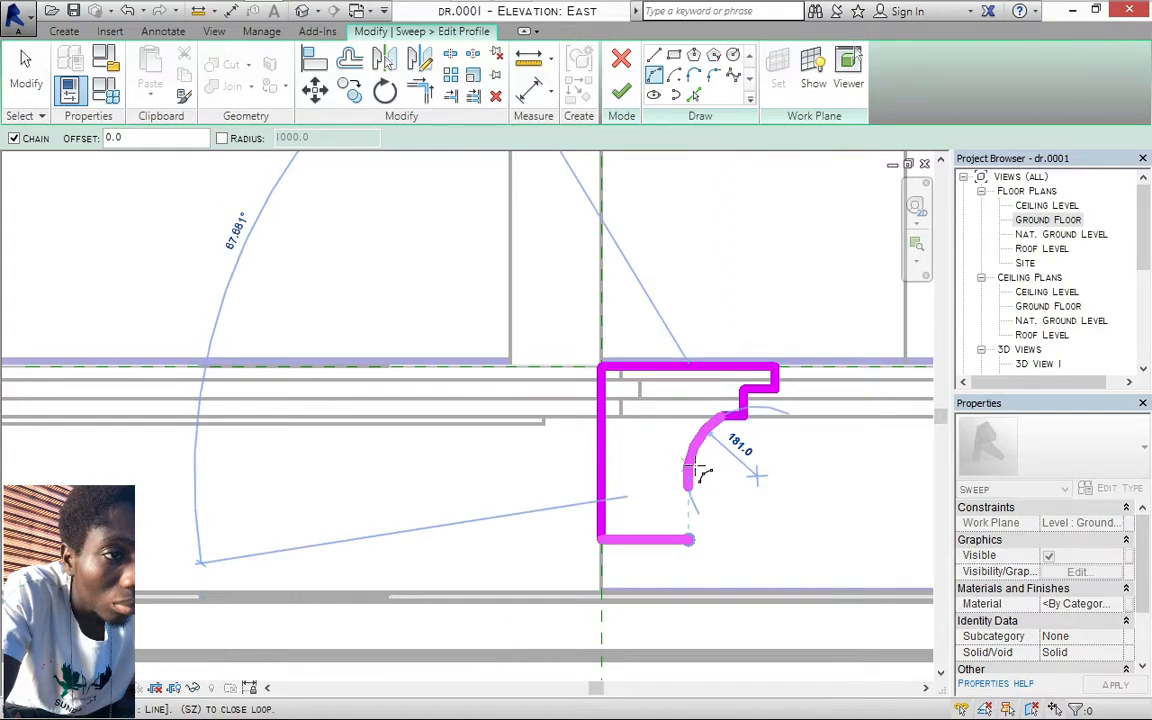
key("Escape")
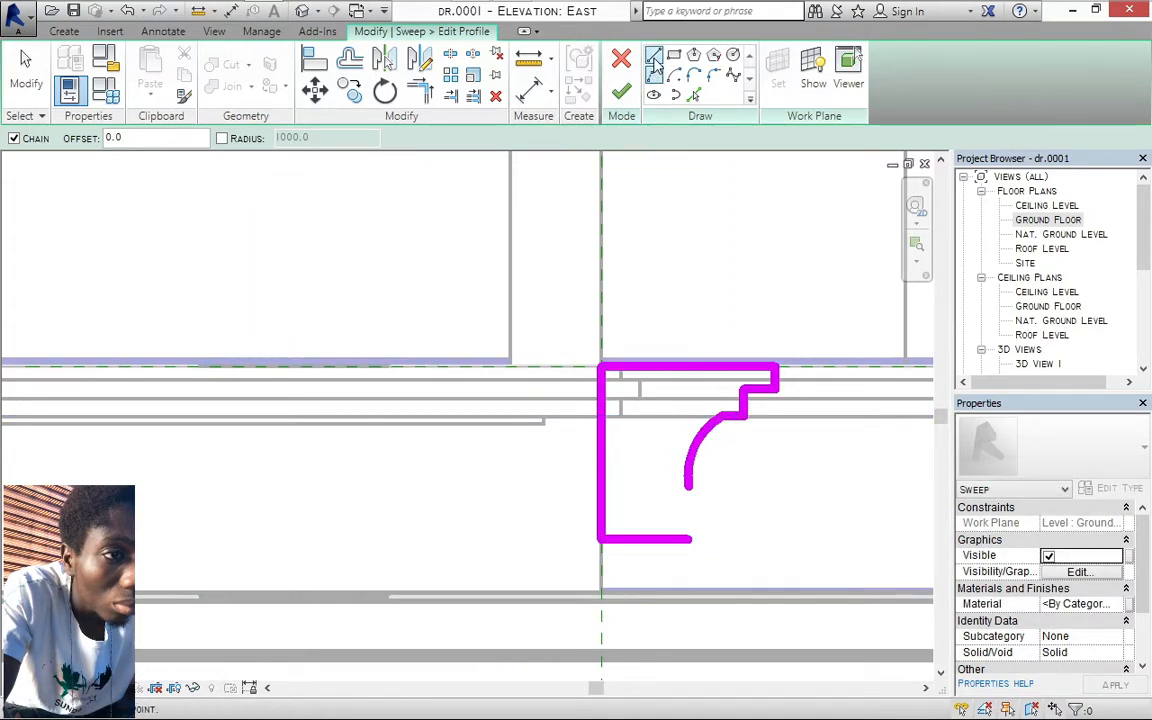
Close the profile's lower outer edge with two steps about 40 mm outward, drop about 49 mm to the lower edge, and finish the sweep
key("Escape")
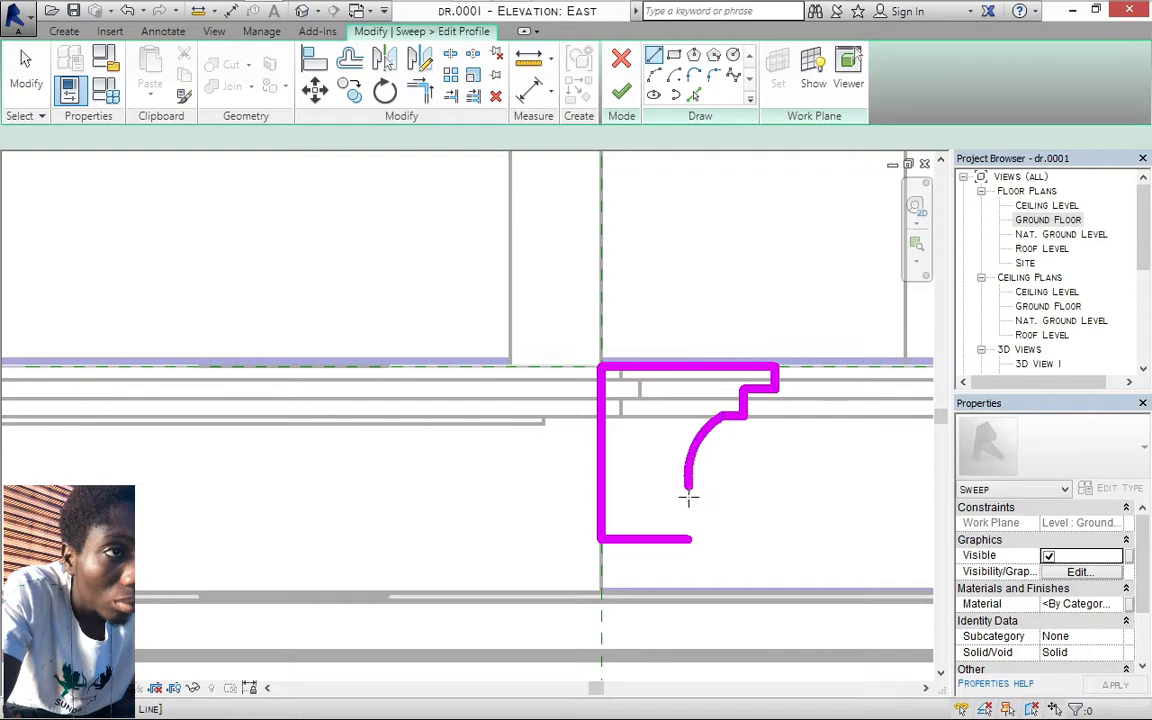
left_click(688, 489)
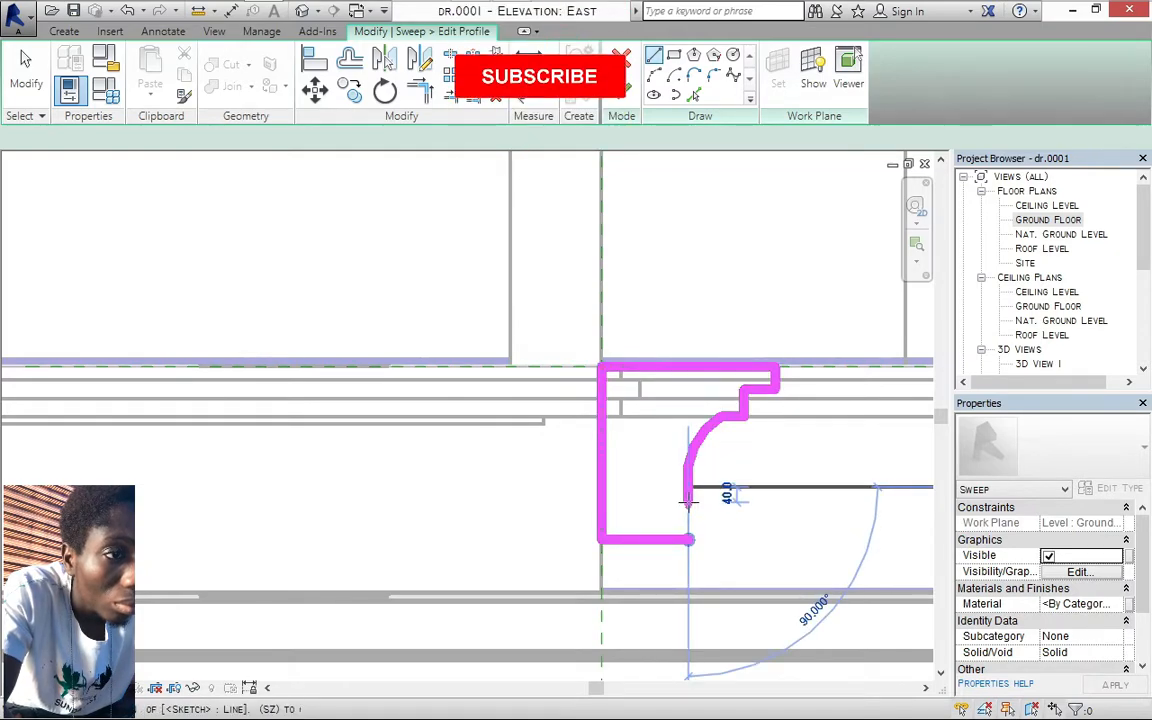
left_click(689, 502)
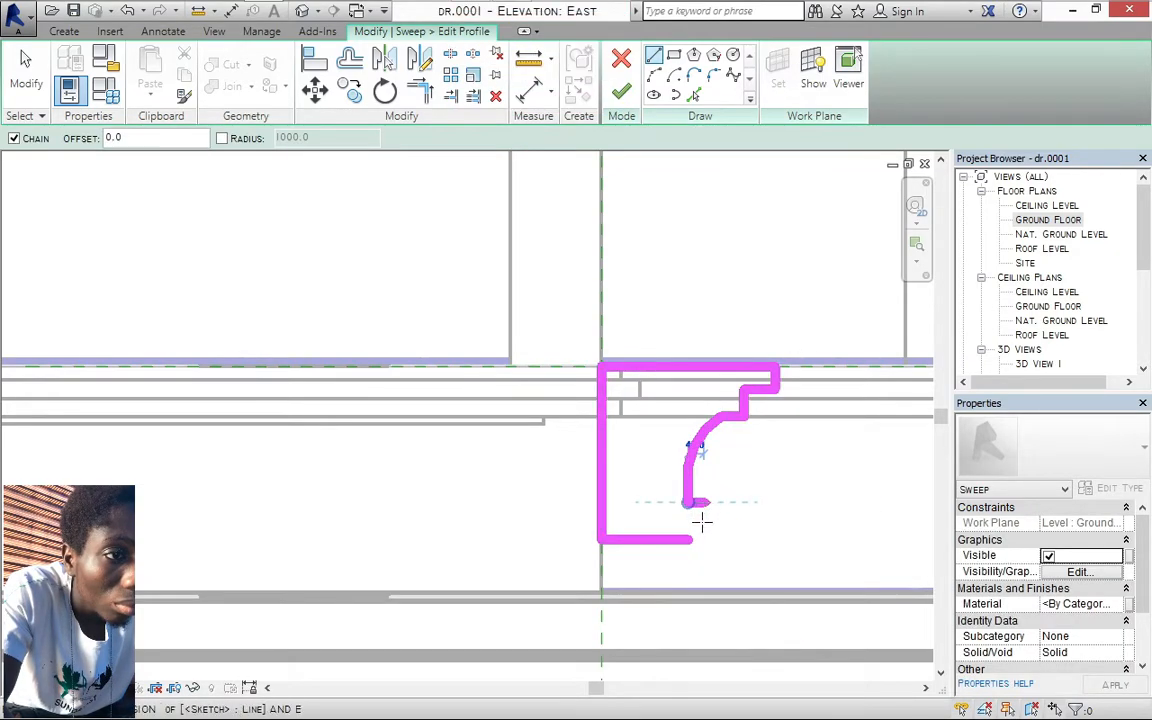
left_click(703, 503)
left_click(703, 521)
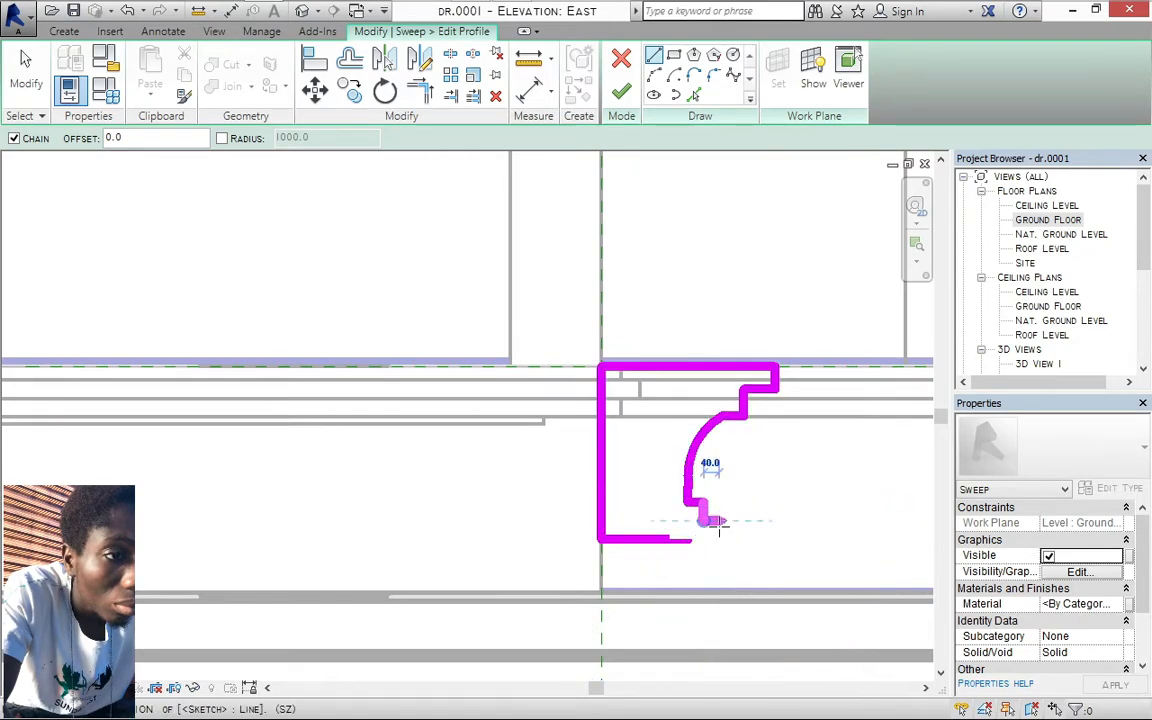
left_click(720, 520)
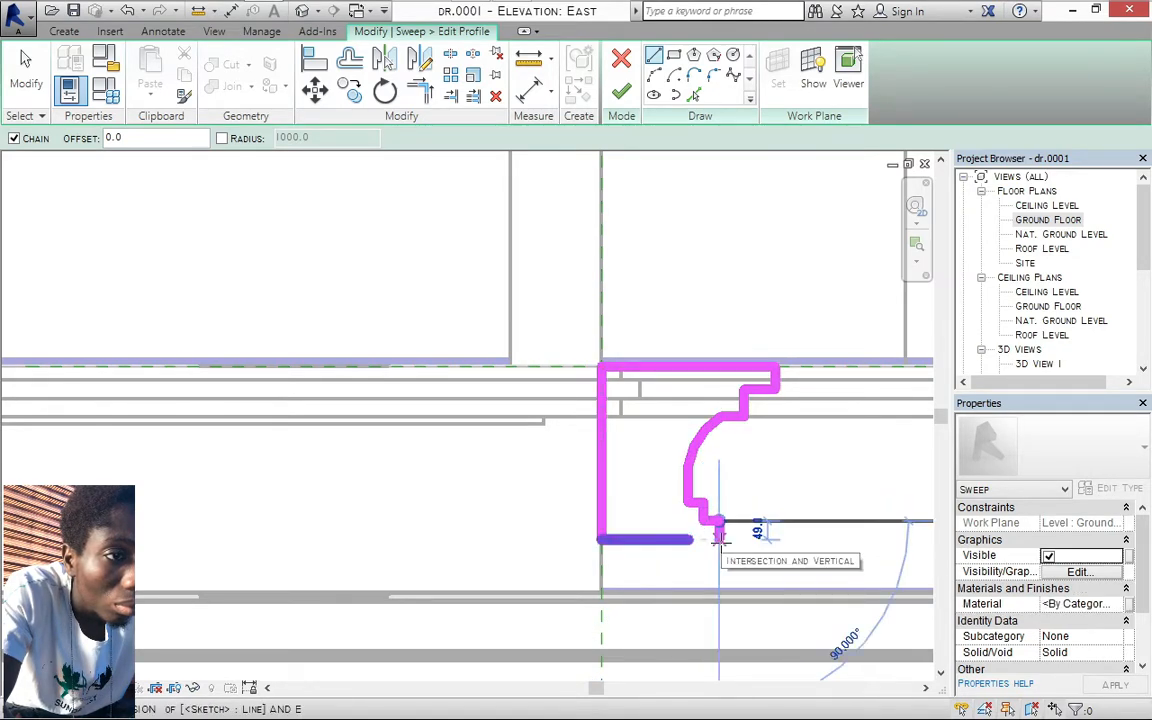
left_click(720, 540)
left_click(690, 540)
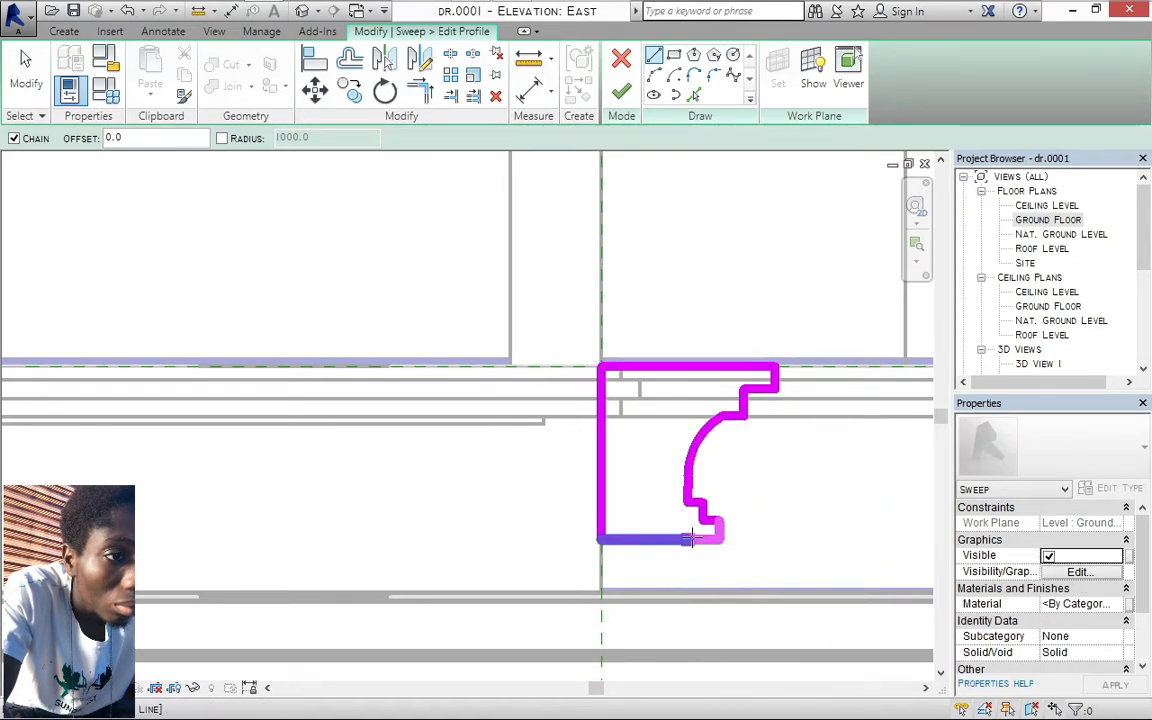
left_click(622, 96)
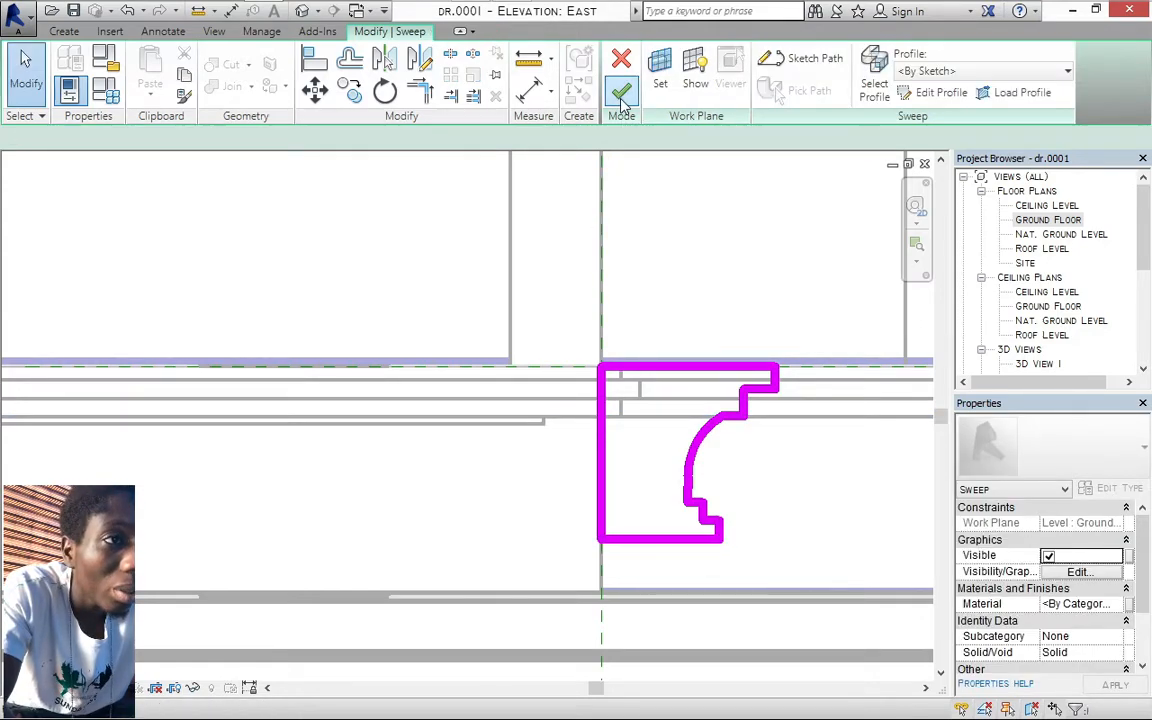
left_click(622, 96)
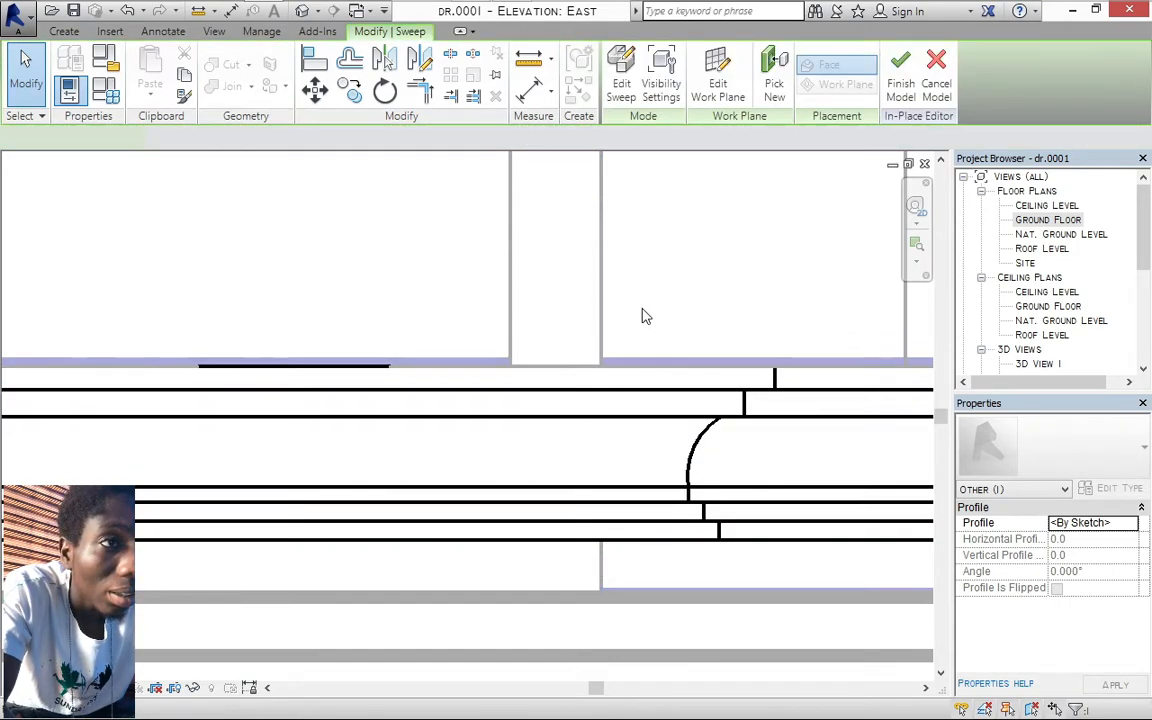
Move the sweep 3900 mm straight up so that it sits at the top of the outer walls
scroll(641, 444, "down", 2)
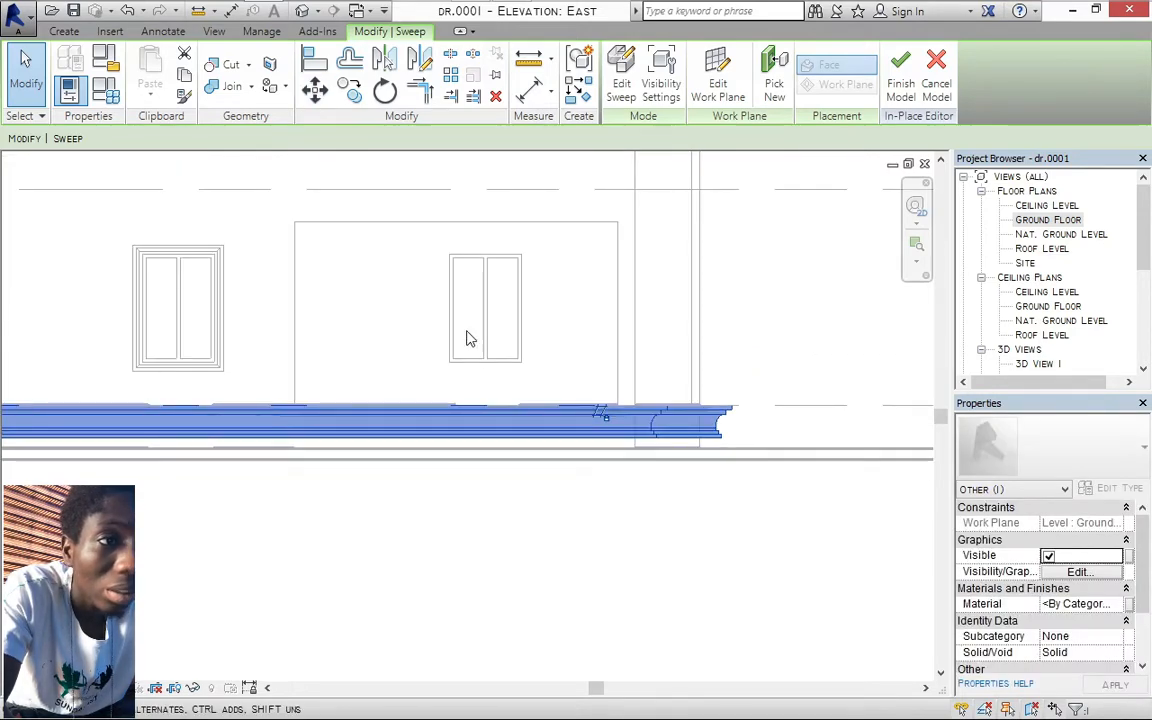
scroll(612, 507, "down", 1)
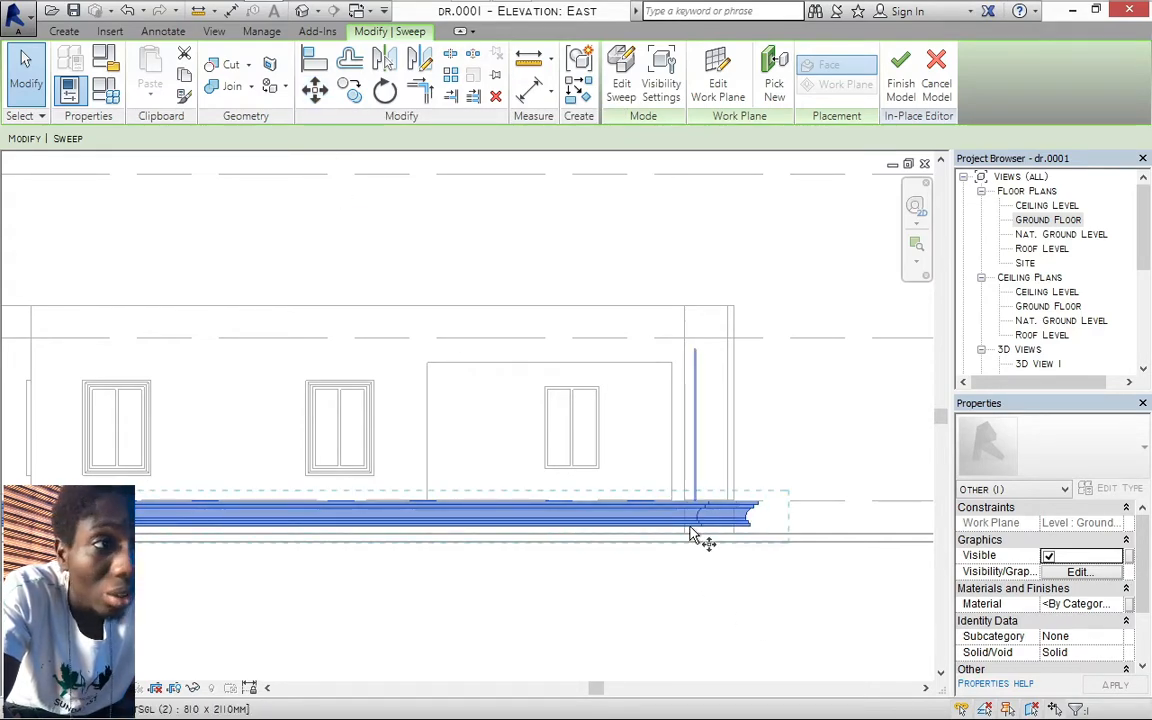
scroll(700, 535, "up", 2)
scroll(685, 537, "up", 1)
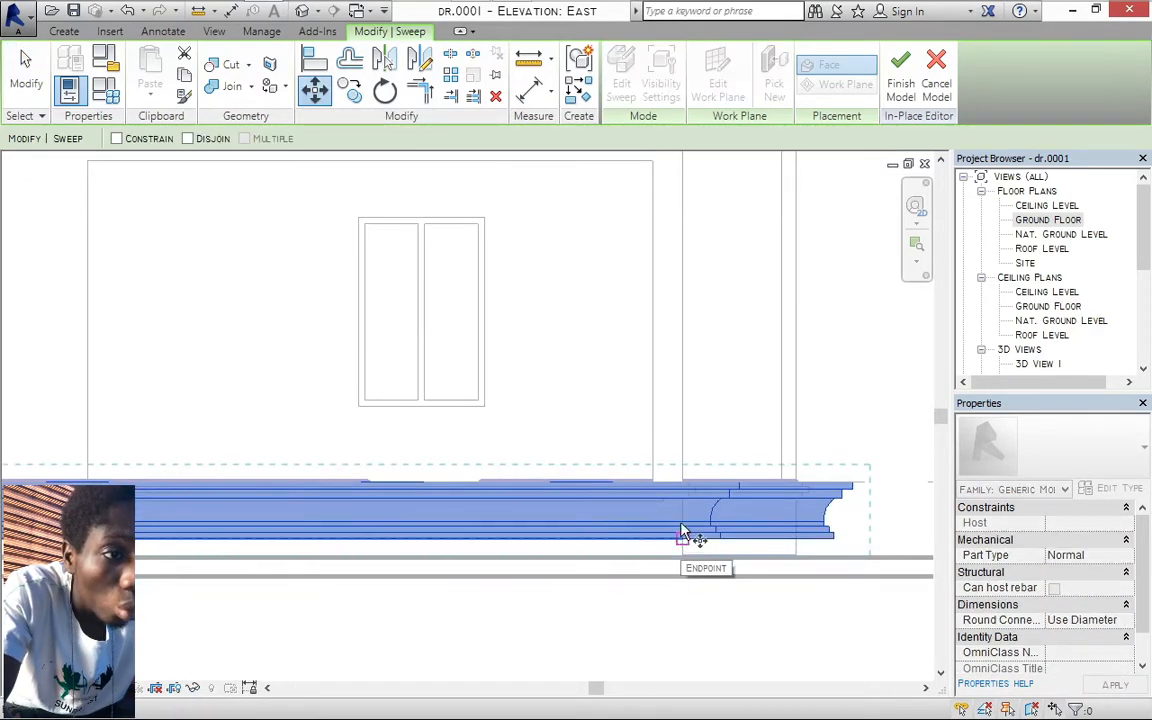
left_click(681, 533)
scroll(682, 475, "down", 1)
scroll(681, 480, "down", 1)
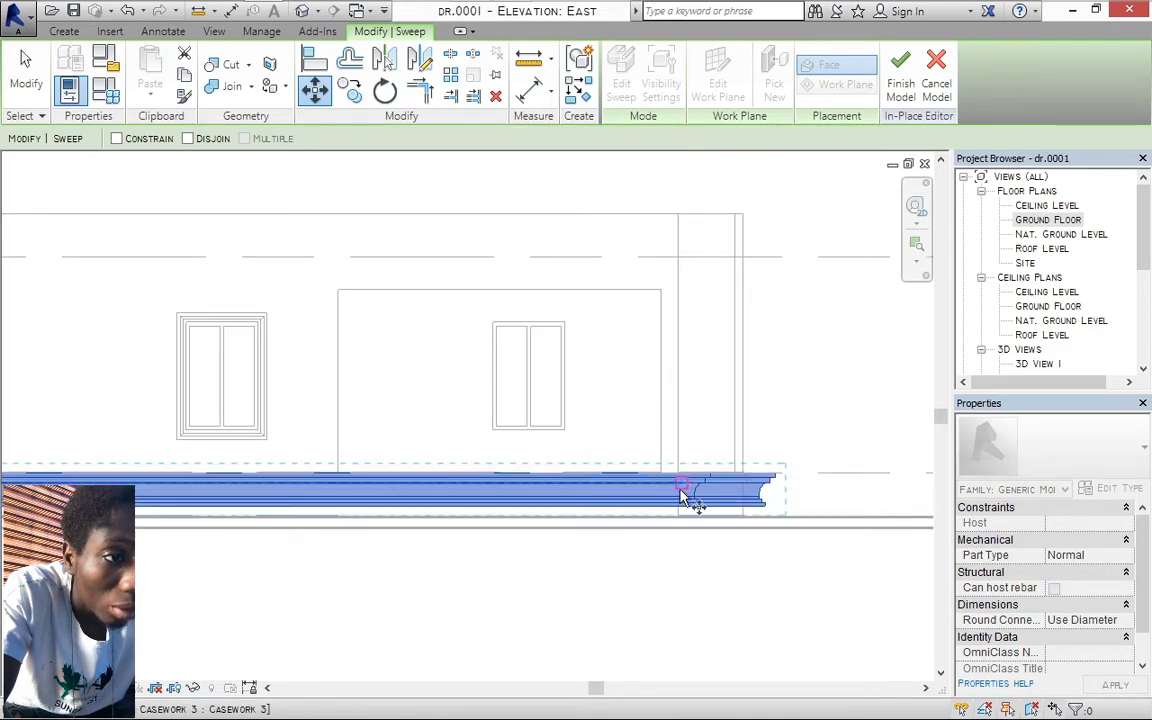
left_click(744, 509)
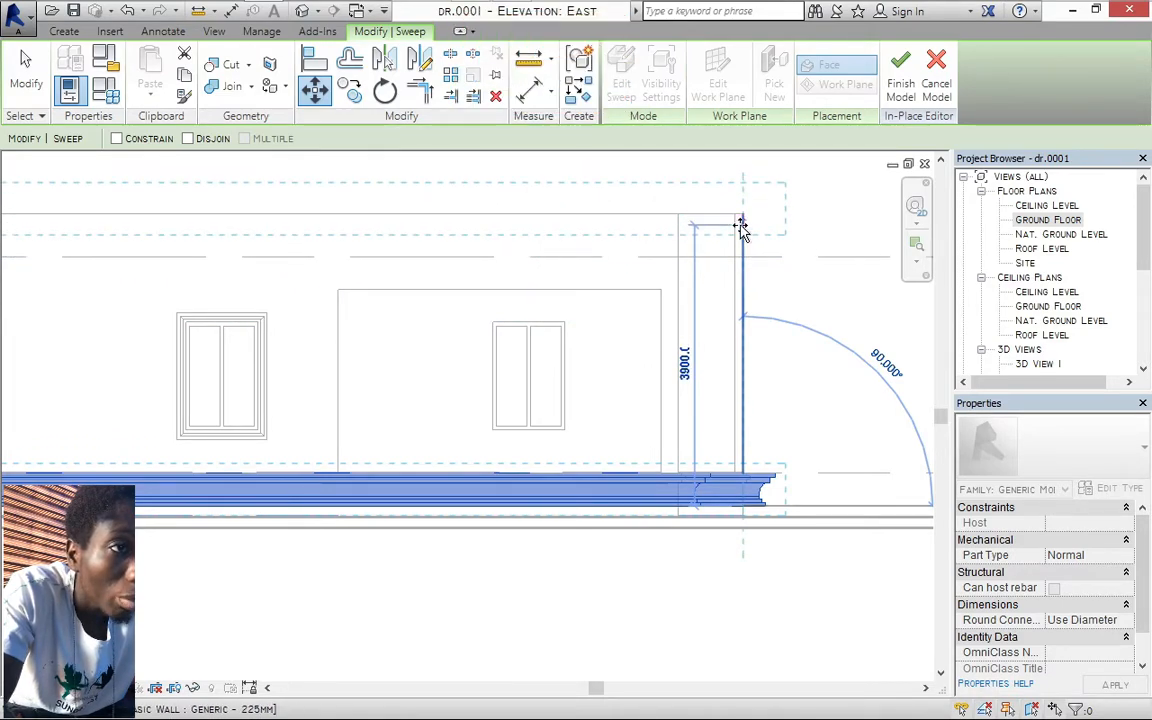
left_click(740, 227)
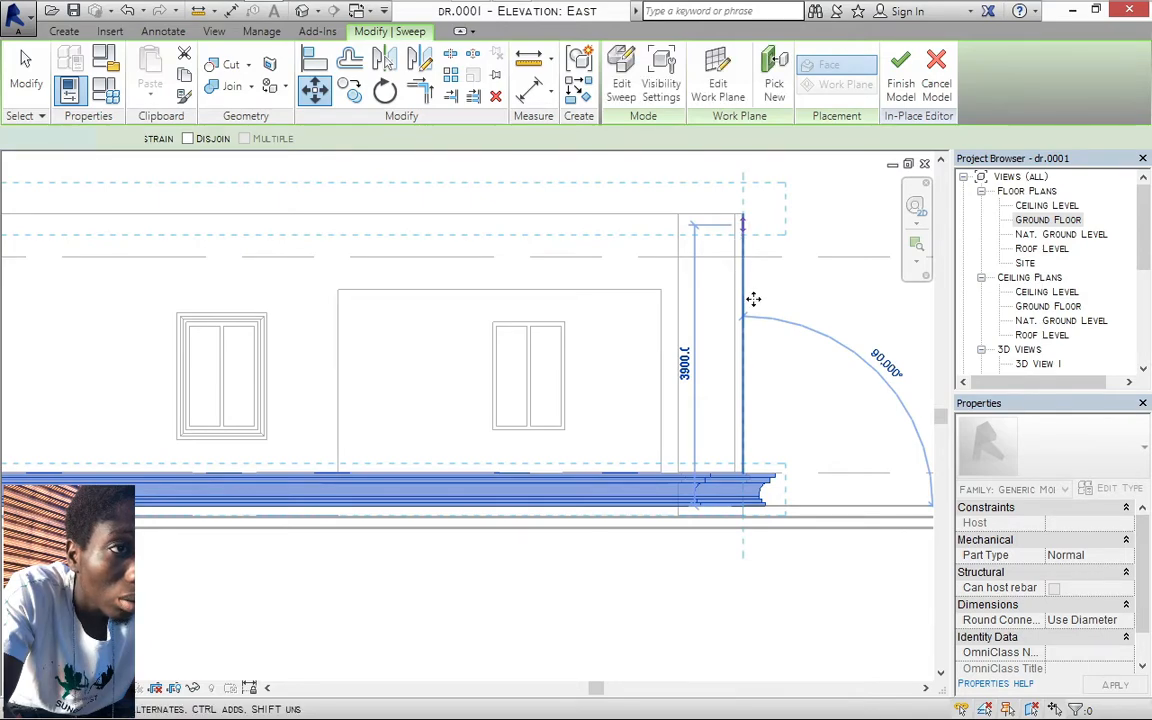
Finish the sweep's edit mode and complete the in-place model
scroll(753, 301, "down", 1)
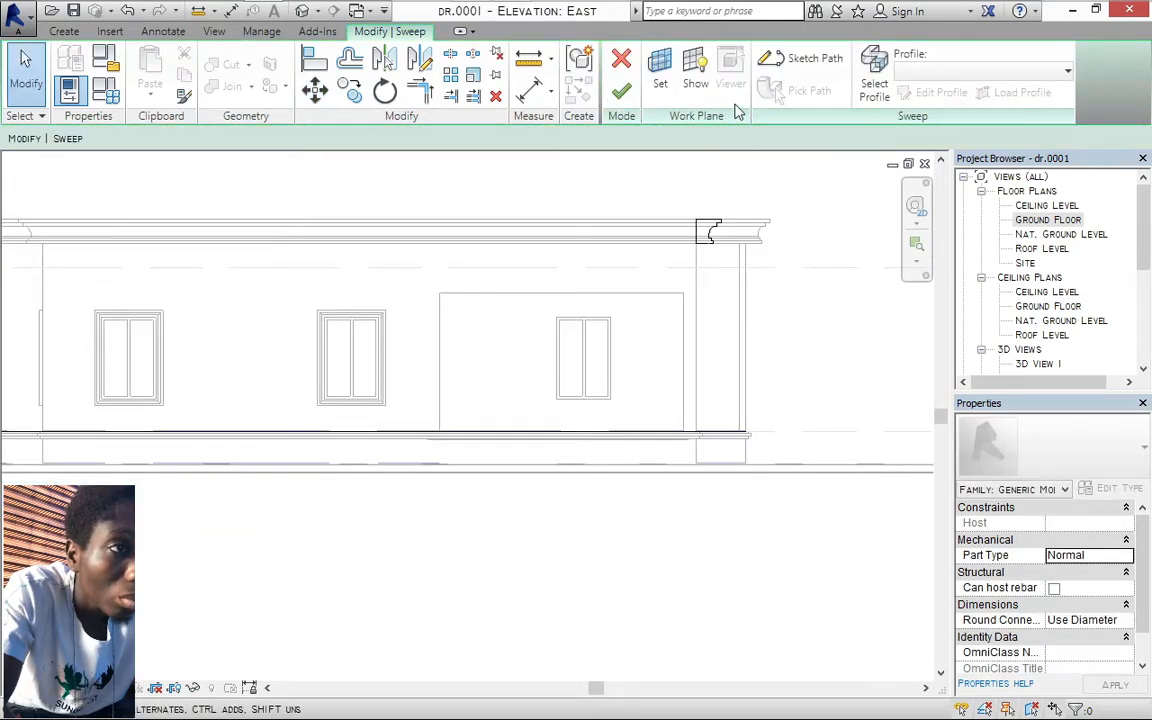
left_click(621, 91)
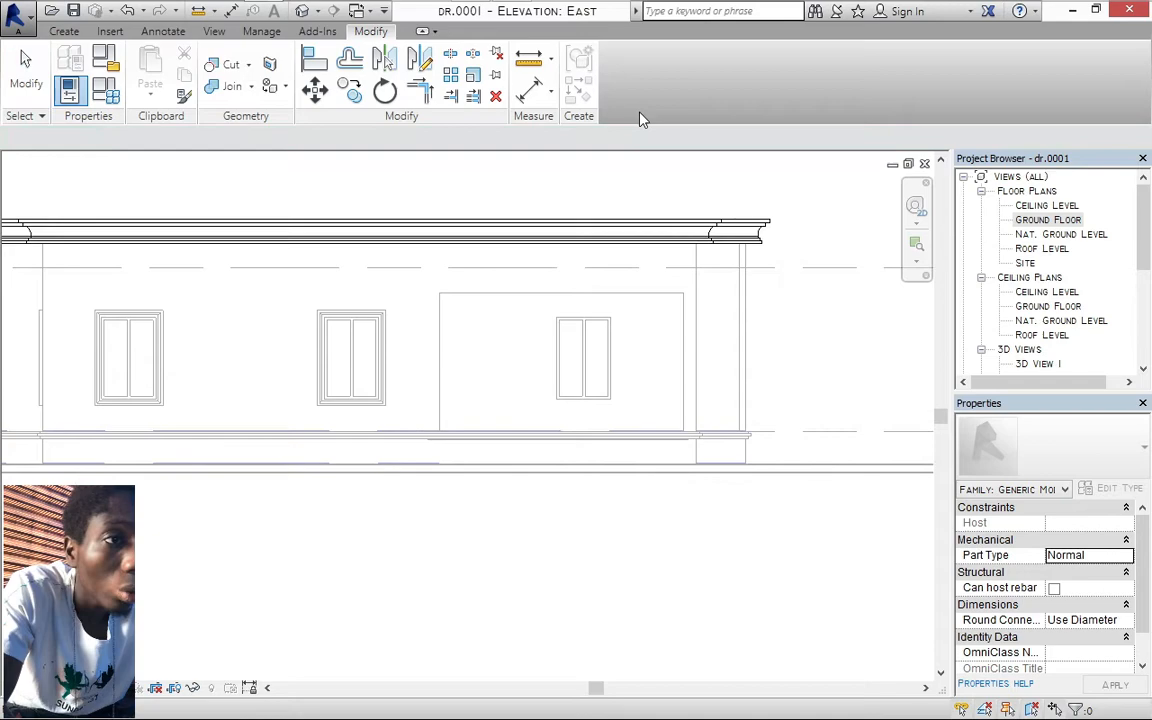
scroll(805, 337, "down", 2)
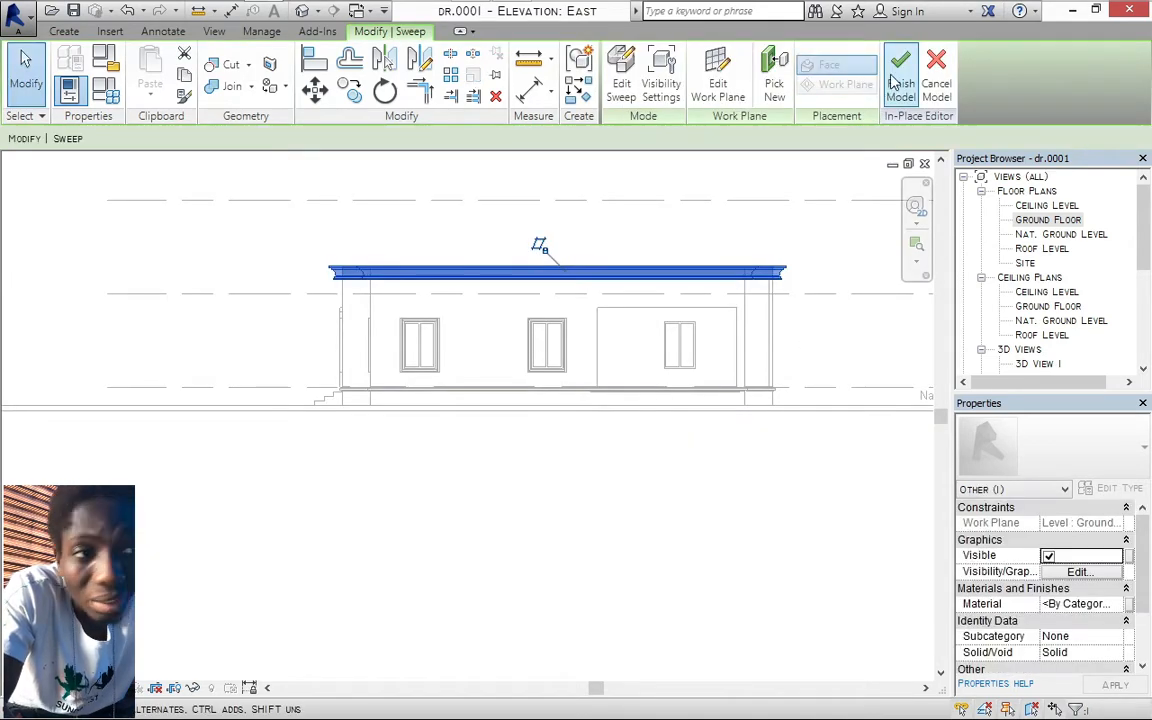
left_click(899, 84)
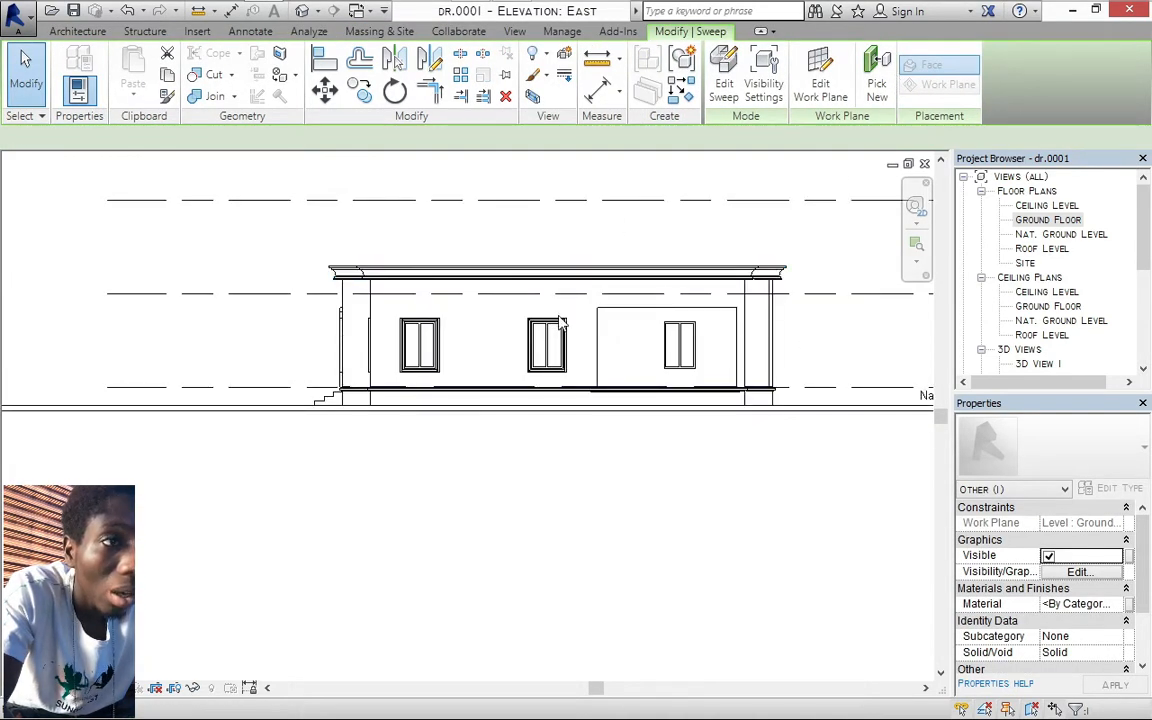
Deselect the sweep and examine the moulding around the wall tops in the default 3D view
key("Escape")
scroll(330, 266, "up", 3)
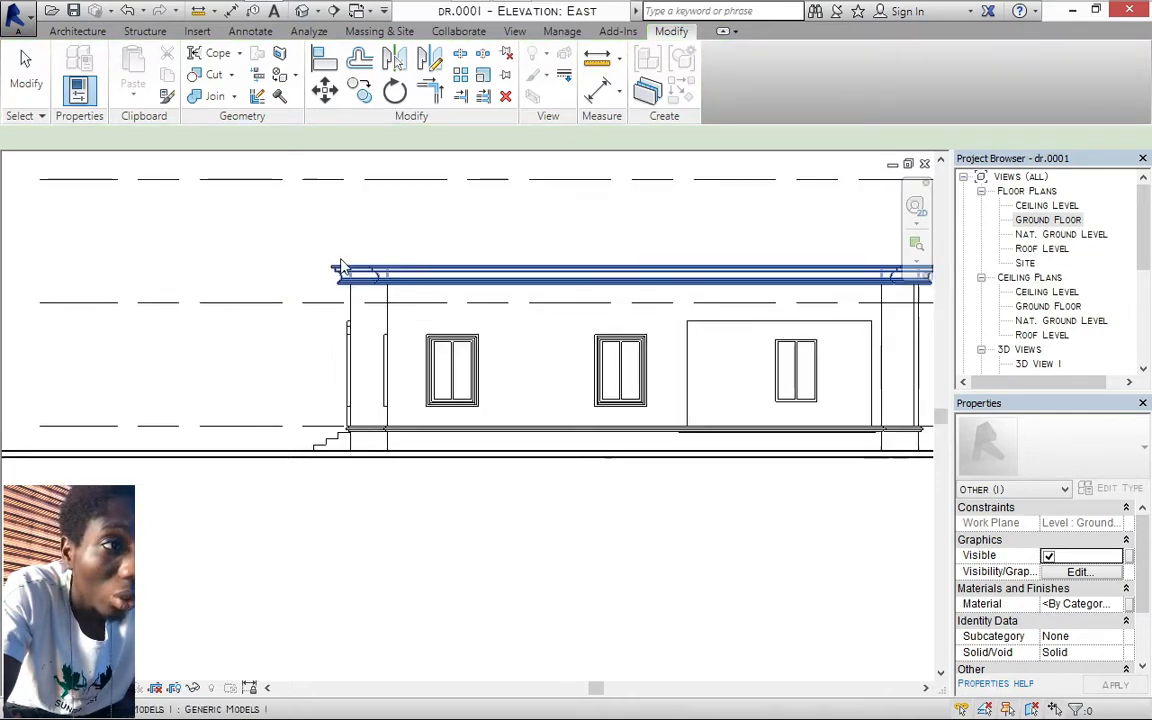
scroll(522, 206, "down", 2)
key("Escape")
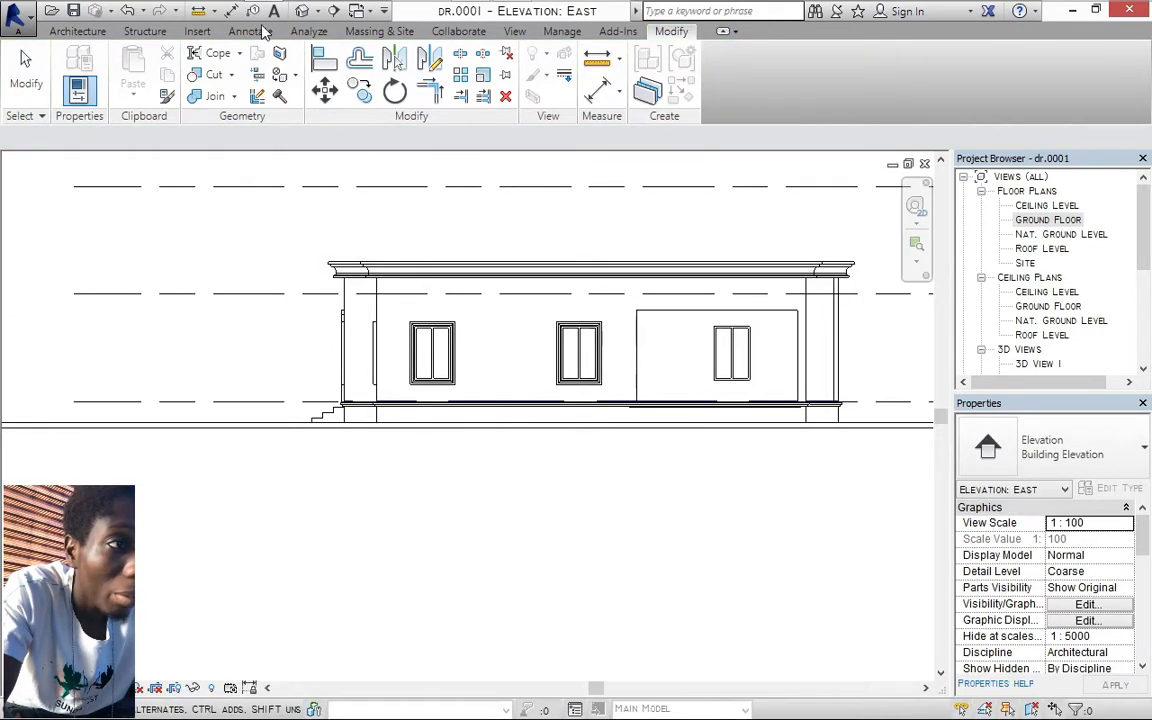
left_click(303, 12)
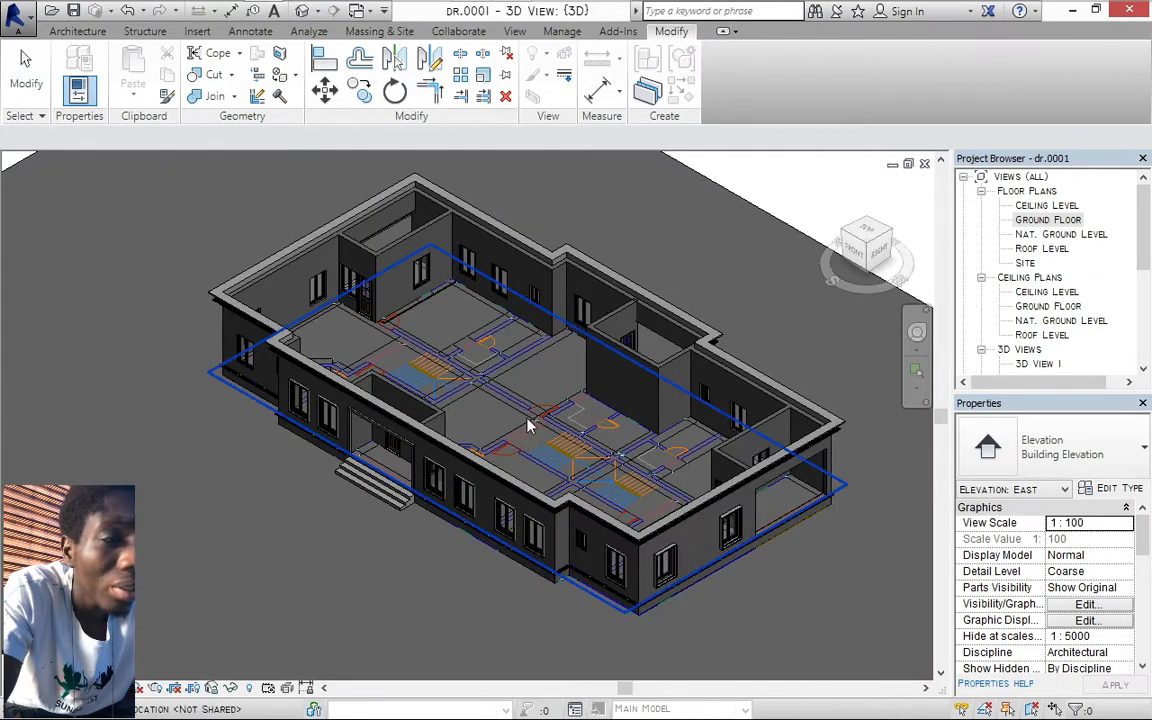
middle_click_drag(576, 370, 453, 337, "shift")
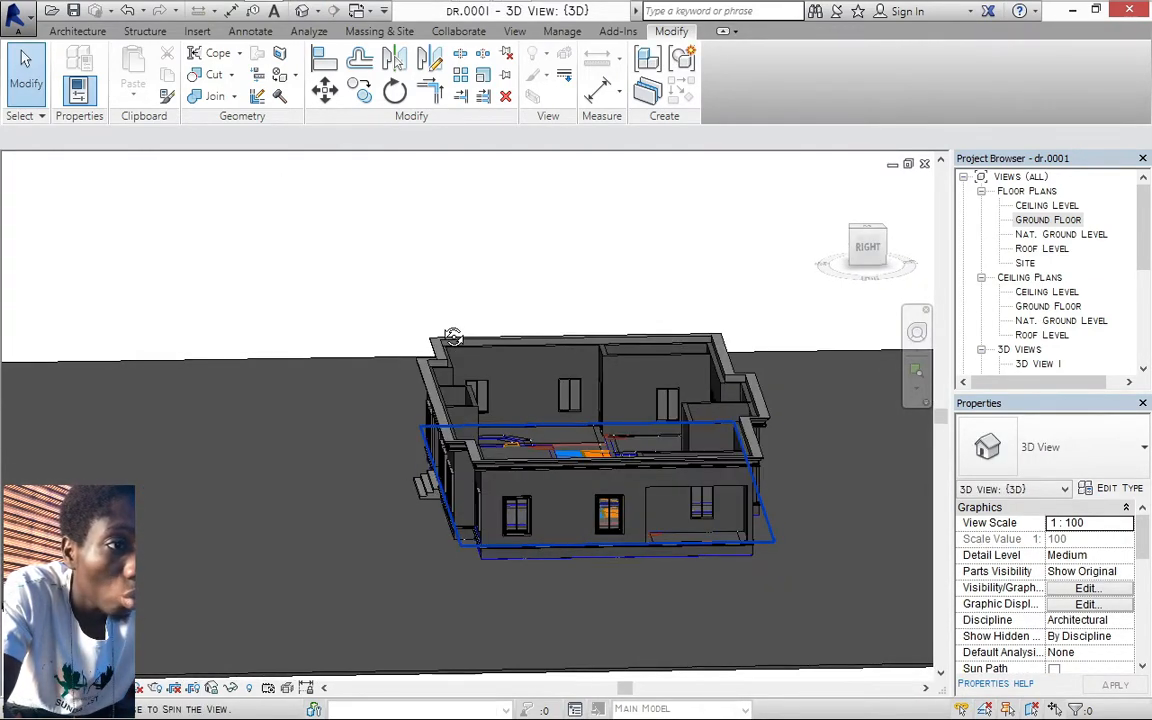
Place a camera in the ground floor plan, outside the building to the south-west, aimed across it to its north-east corner
double_click(1048, 219)
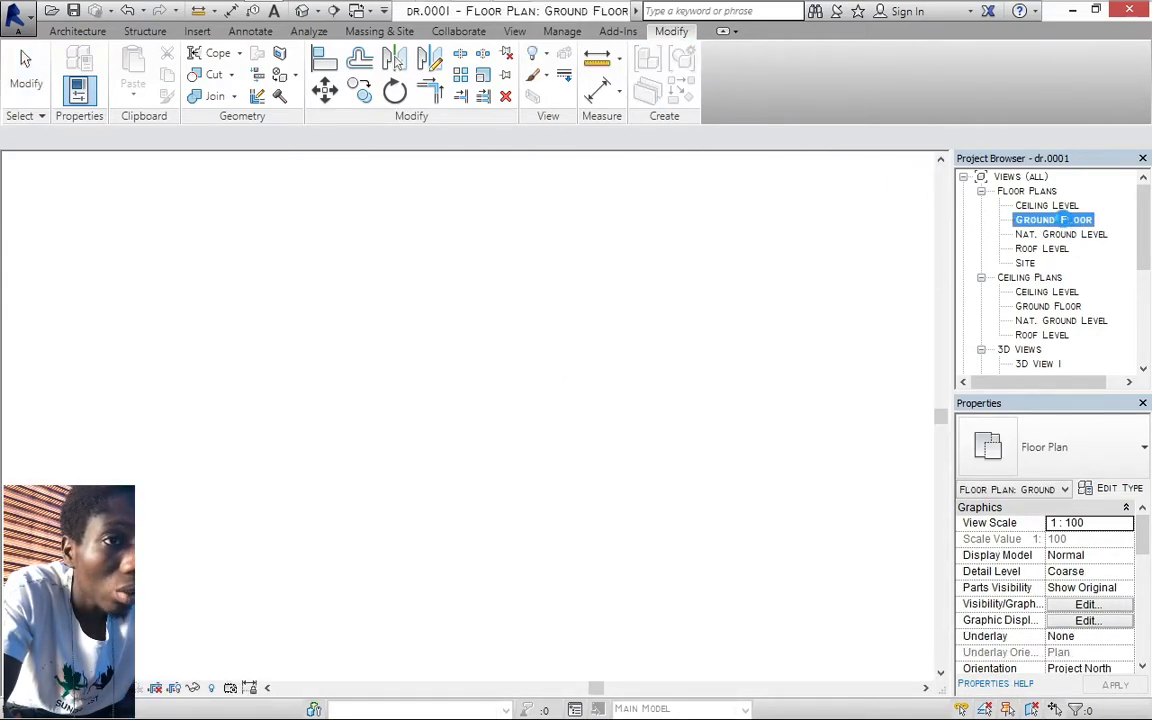
left_click(317, 12)
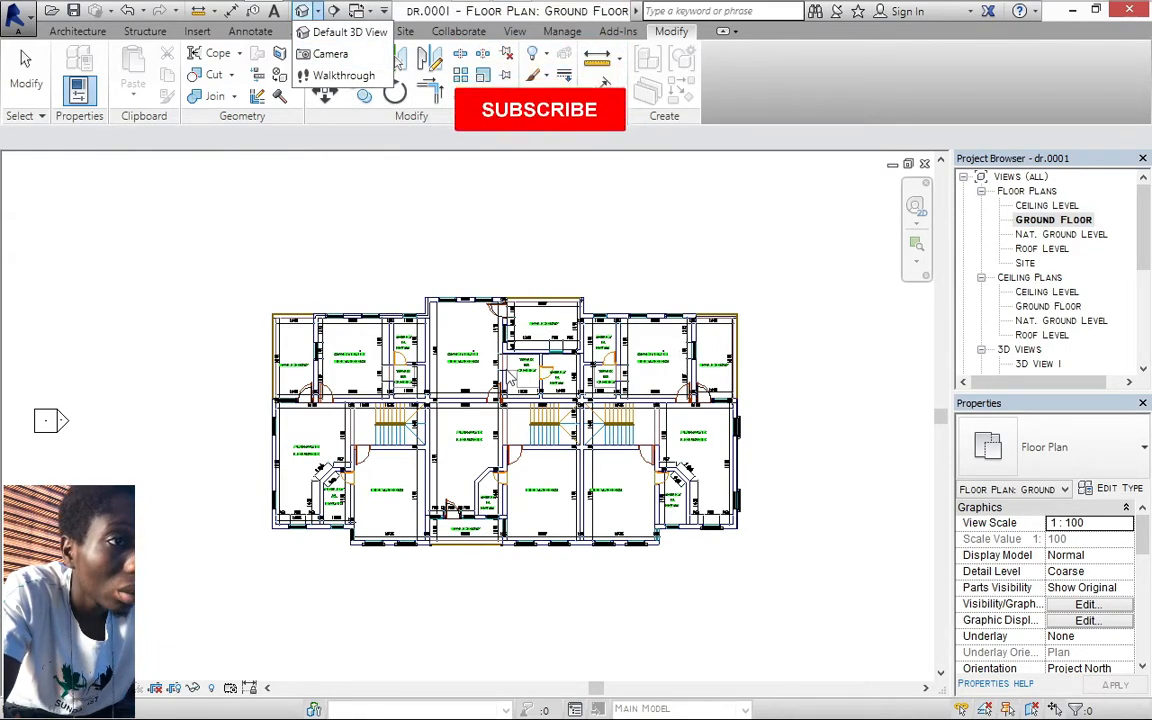
left_click(333, 55)
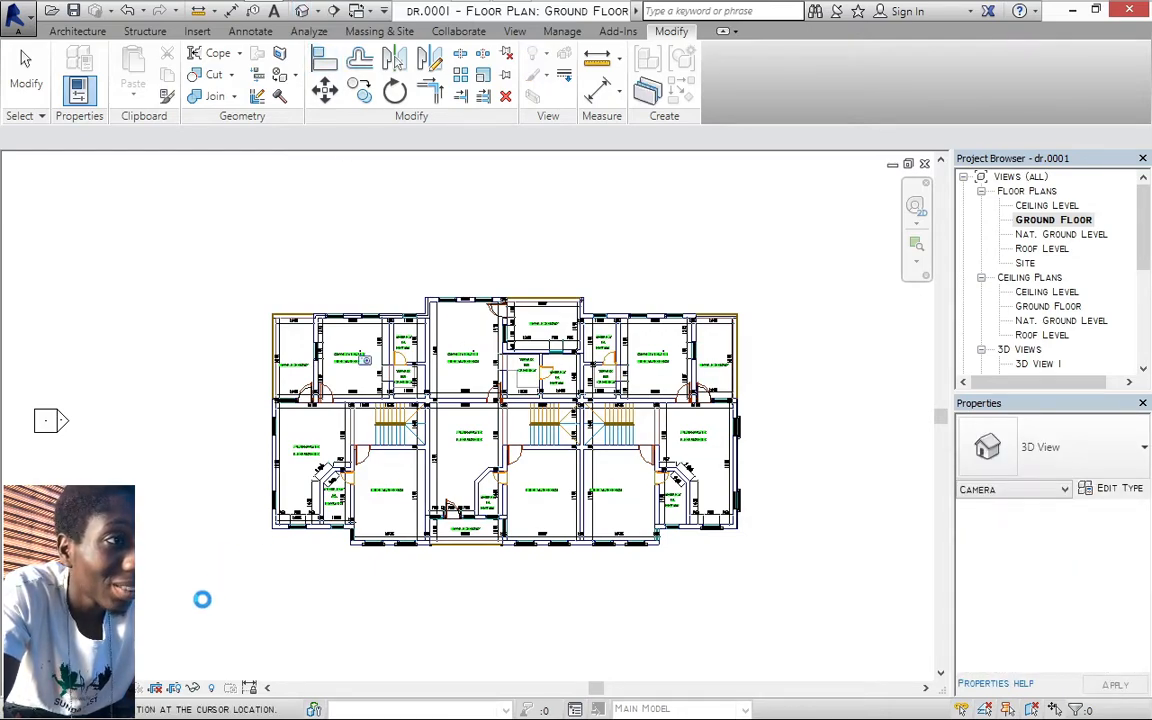
scroll(202, 599, "down", 1)
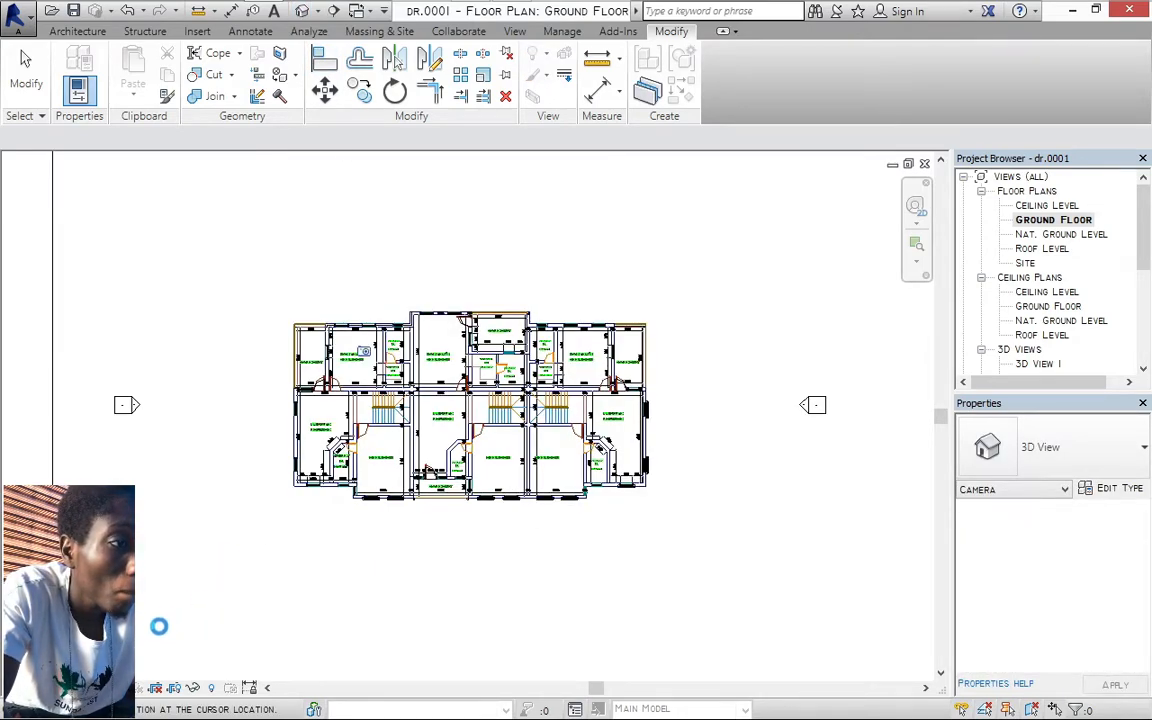
scroll(200, 590, "down", 2)
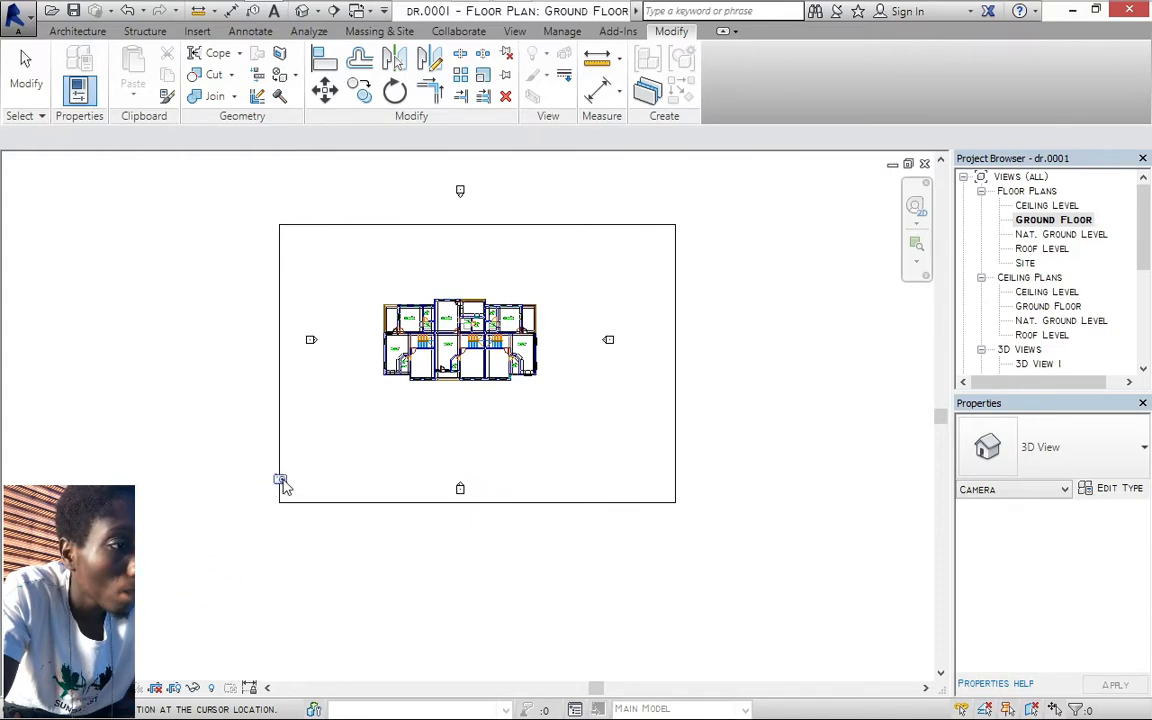
left_click(305, 480)
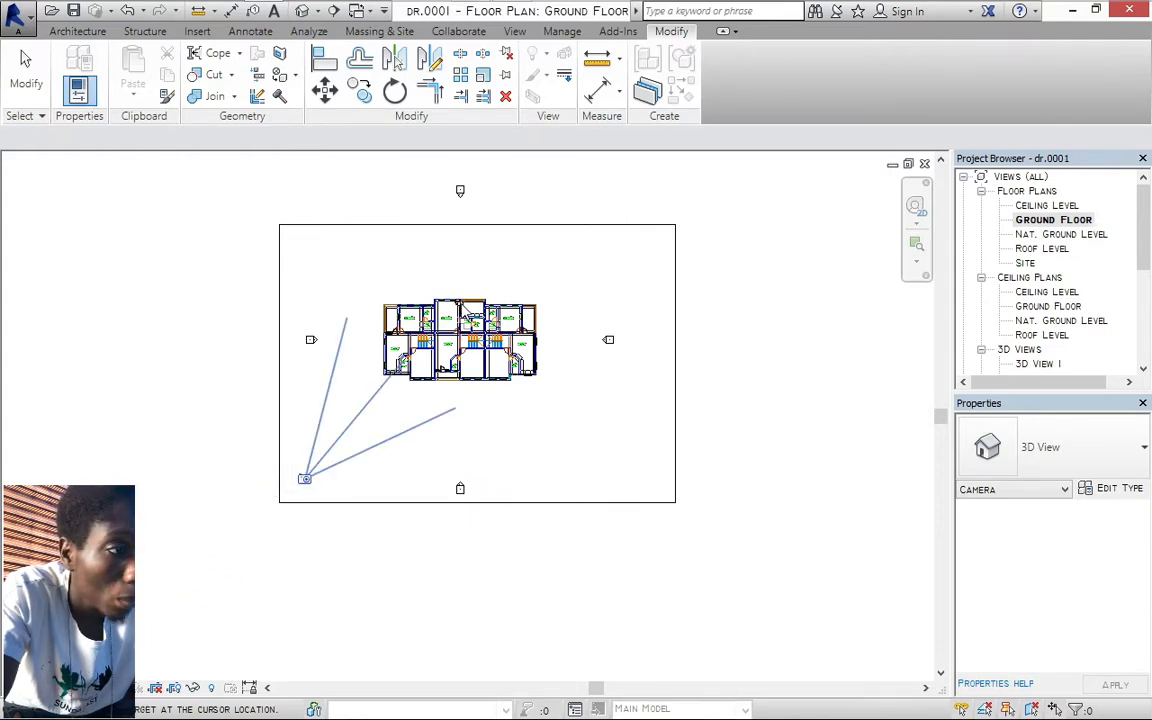
left_click(531, 305)
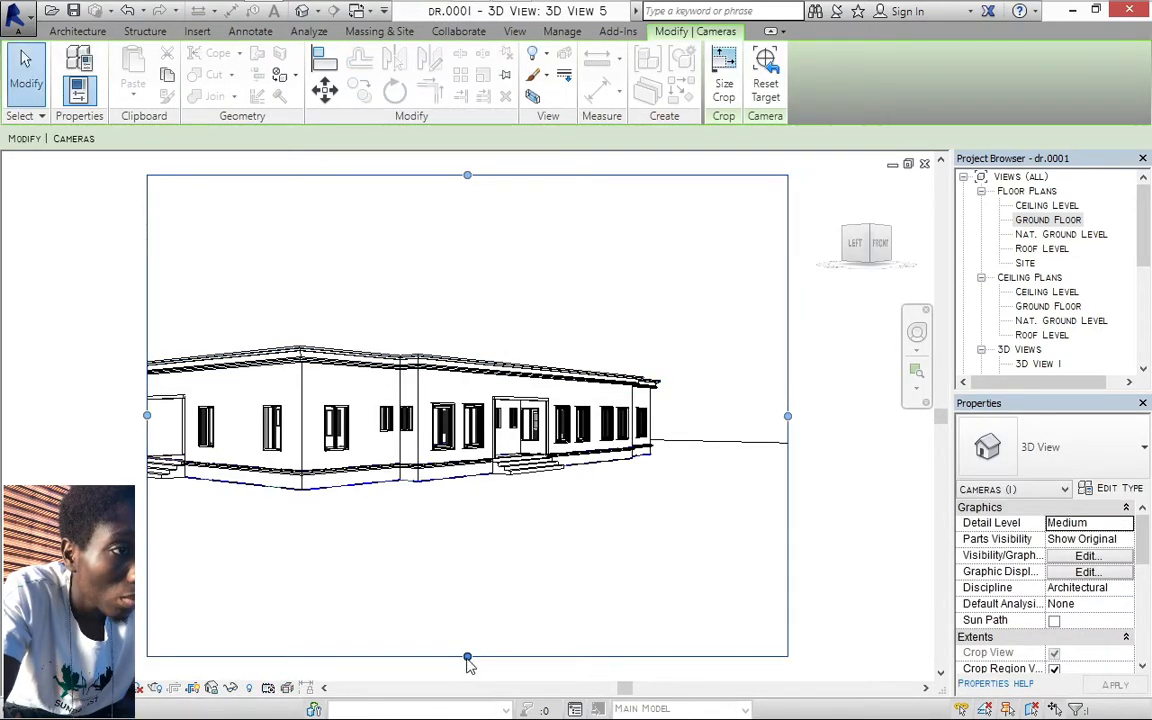
Raise the lower edge of the camera view's crop region closer to the base of the building
left_click_drag(375, 468, 395, 537)
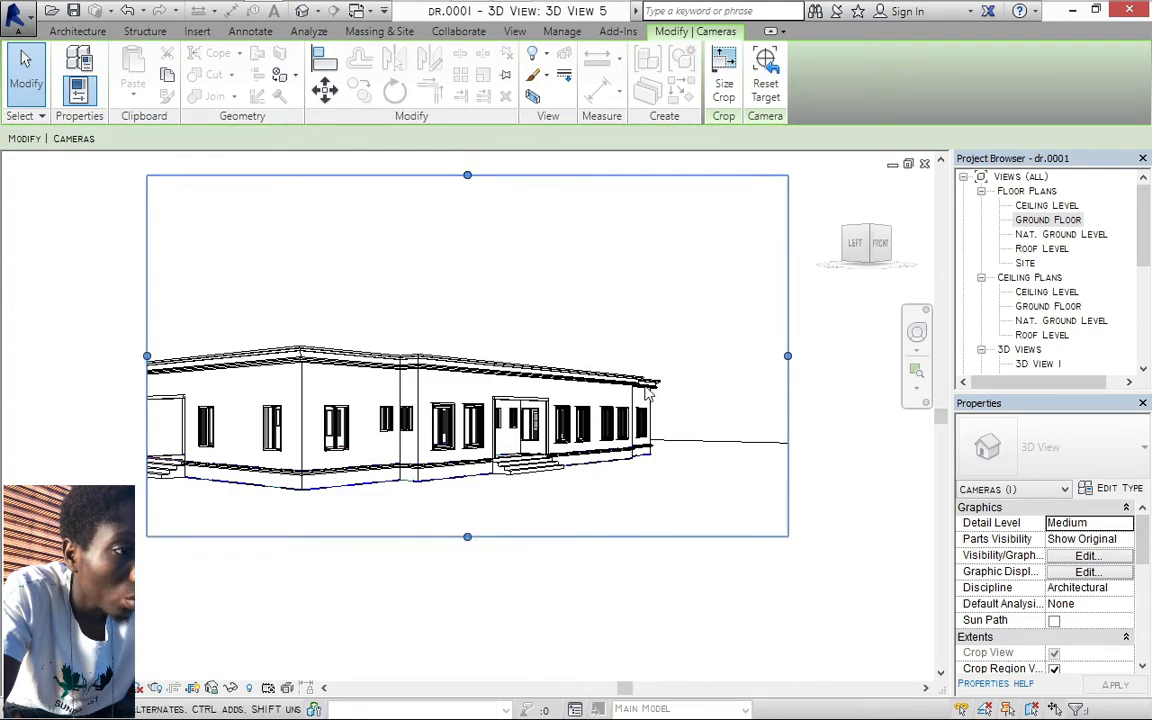
left_click(783, 357)
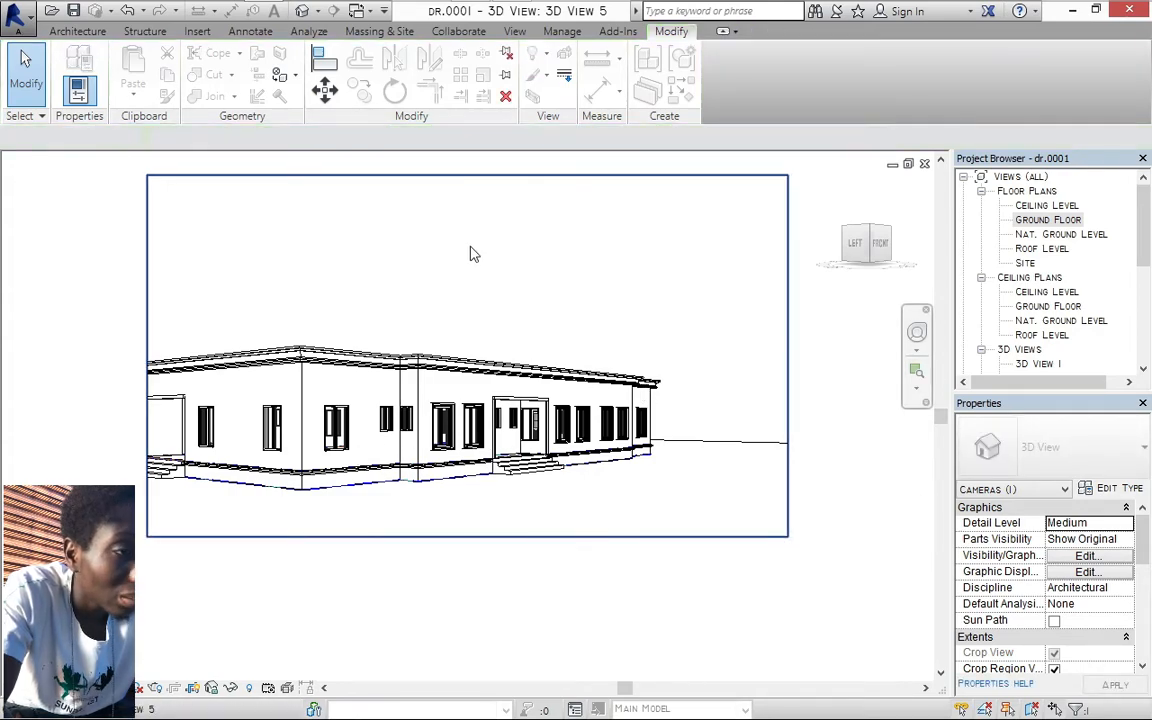